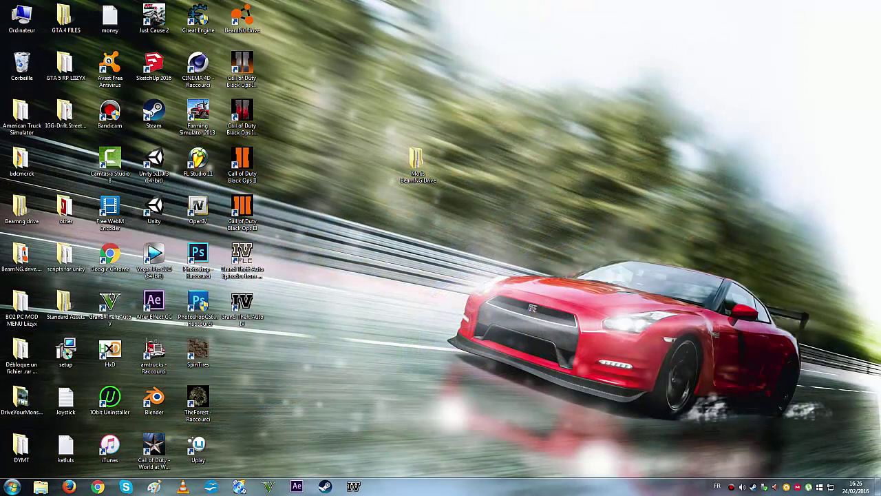
- Look through the Annihilator, EH and propane tank folders inside the desktop's Mods BeamNG.Drive folder, and close it
left_click_drag(361, 129, 453, 194)
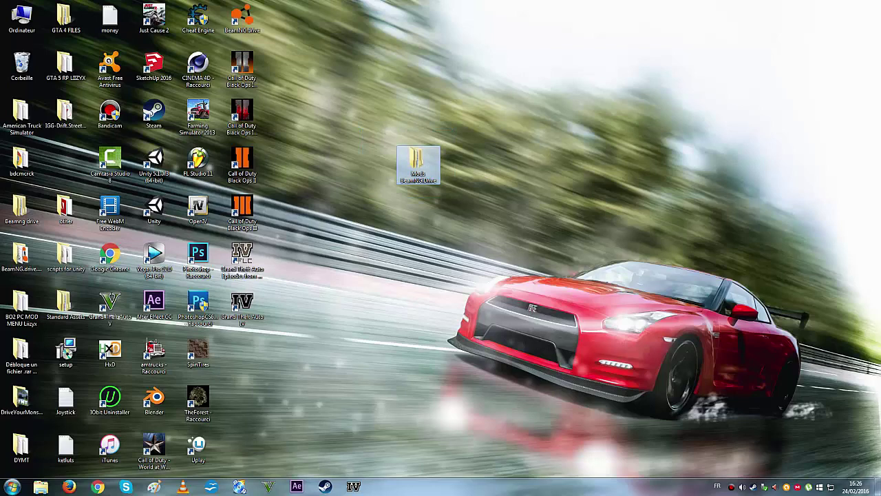
double_click(417, 165)
left_click_drag(461, 204, 456, 131)
left_click(406, 187)
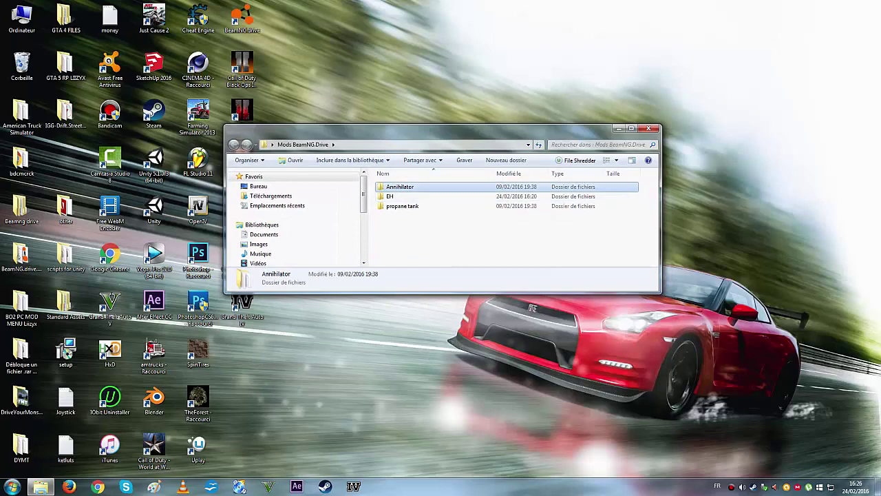
left_click(390, 196)
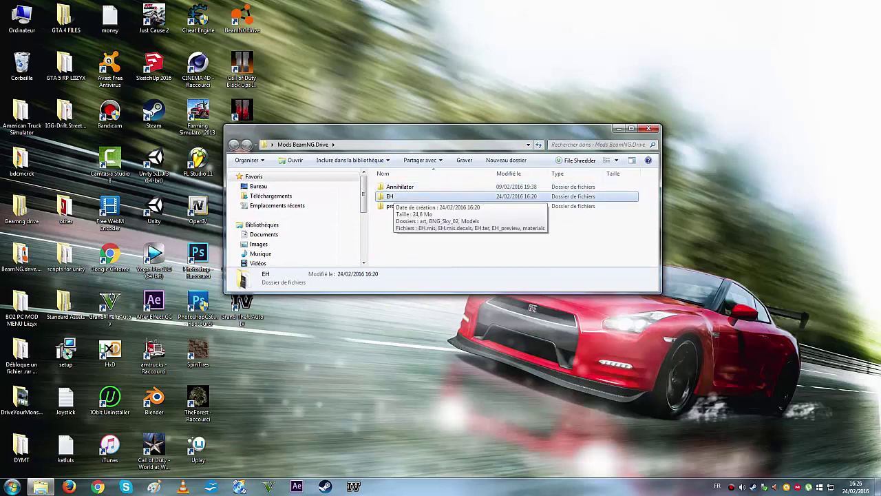
left_click(402, 206)
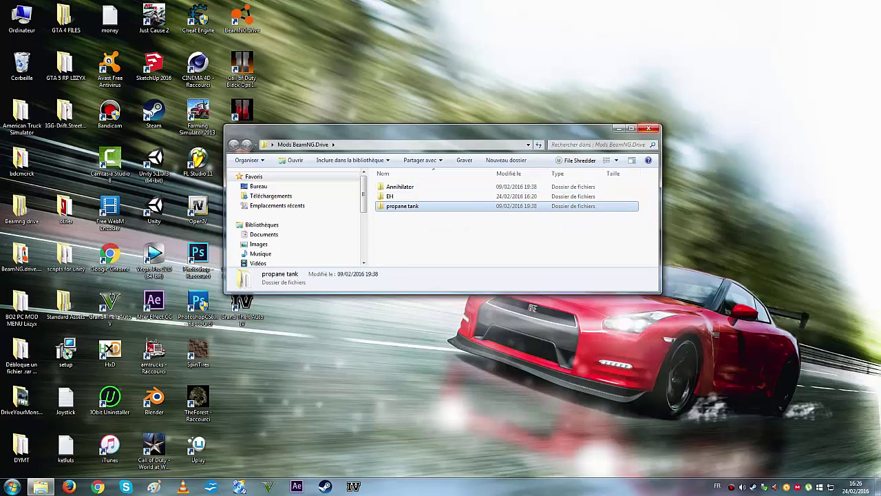
left_click(649, 128)
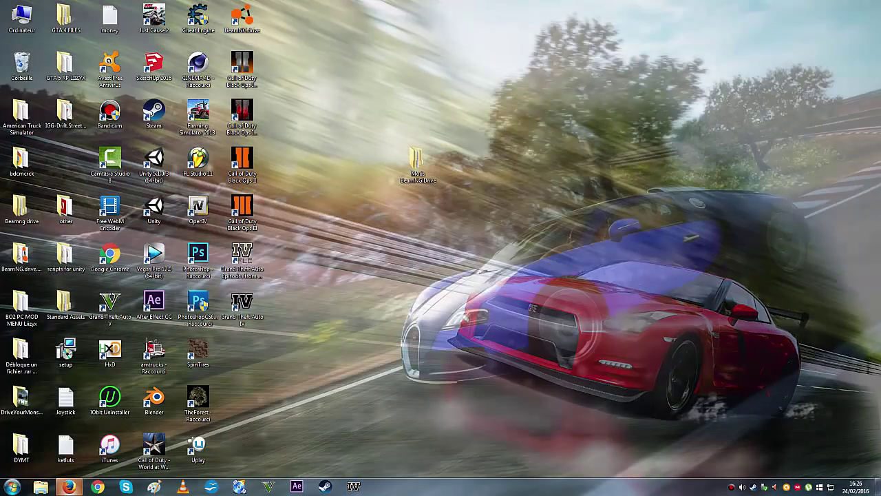
- Switch to Firefox, search Google for "beamng drive mod" and open the WorldOfMods.eu BeamNG Drive result
left_click(69, 486)
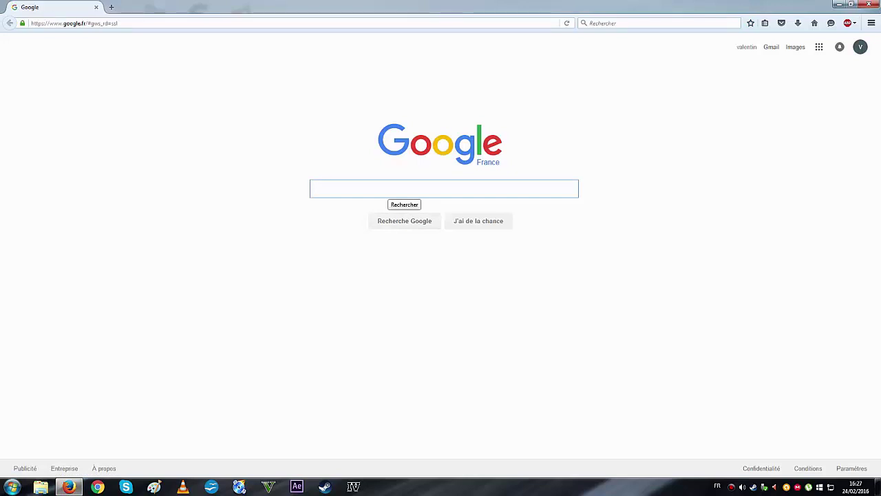
type("beam")
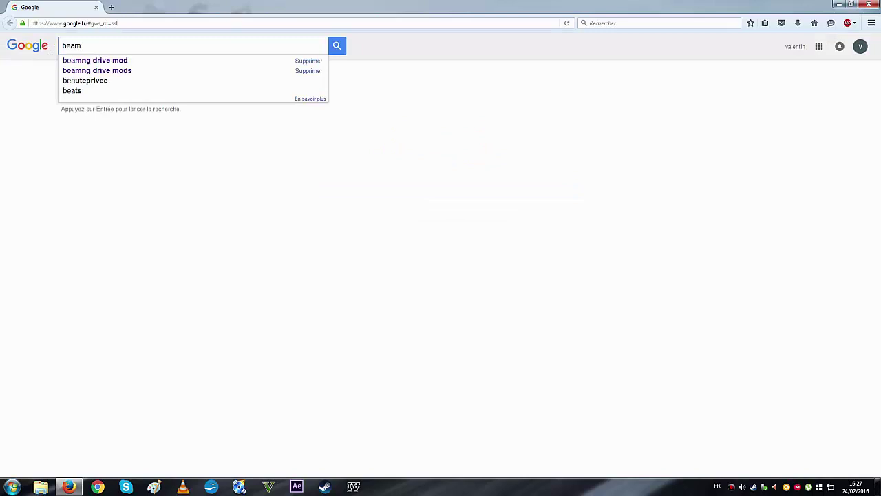
type("ng dr")
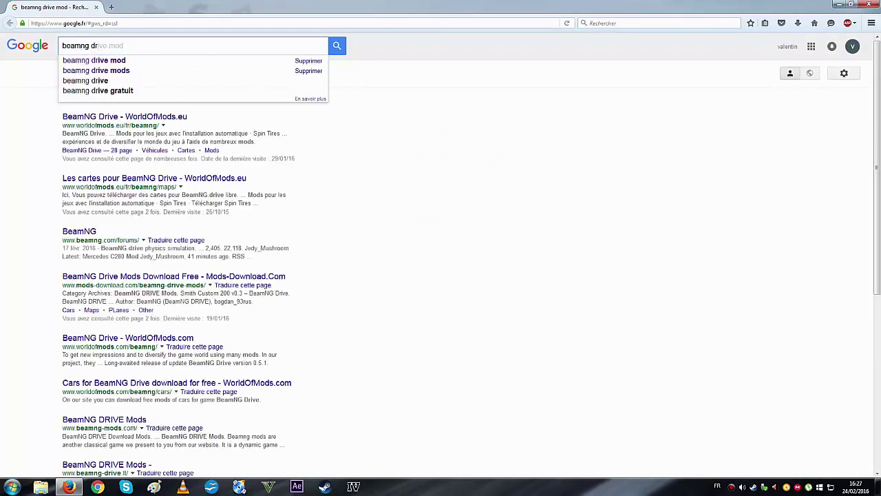
type("ive mod")
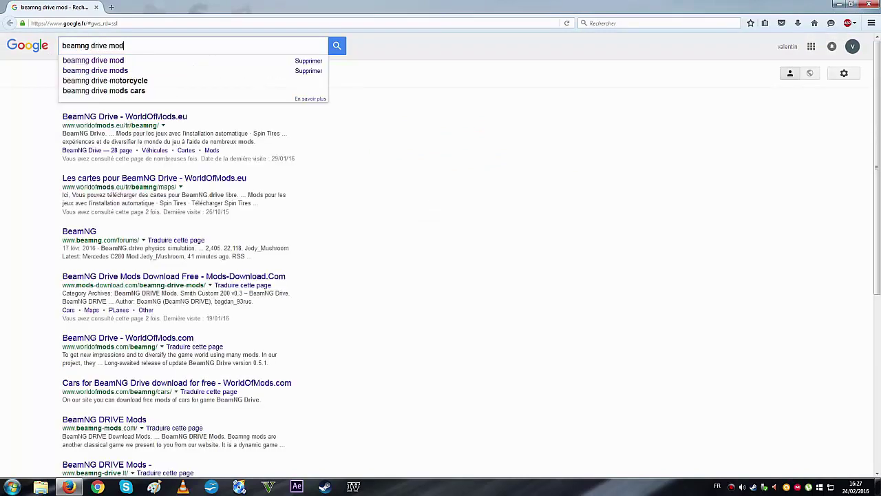
key("Return")
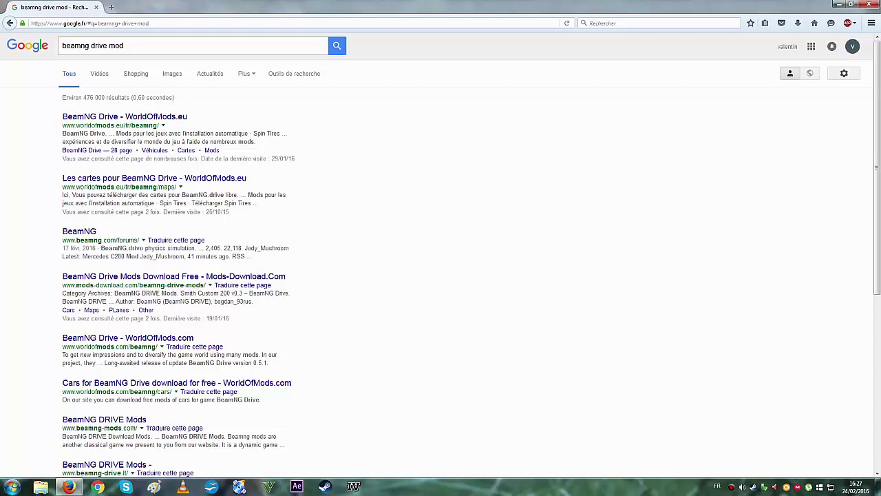
mouse_move(116, 240)
left_mouse_down()
mouse_move(136, 239)
mouse_move(119, 240)
left_mouse_up()
left_click(136, 240)
left_click(124, 116)
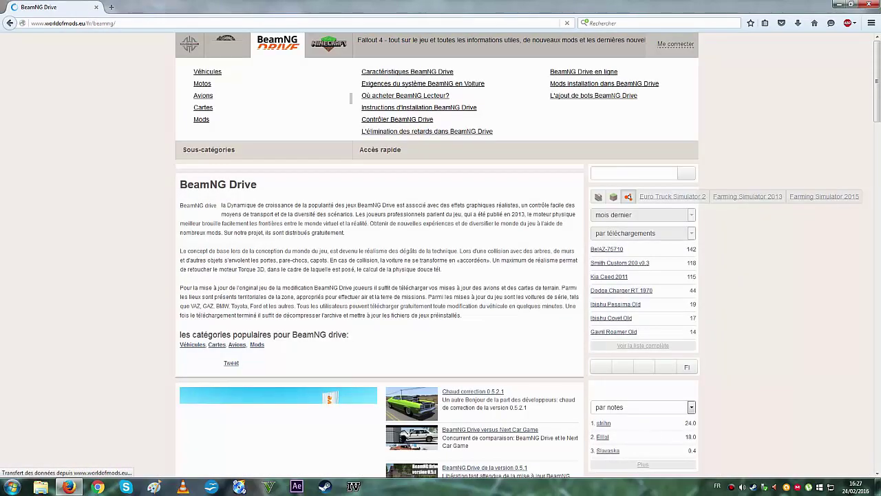
- Browse the vehicle, plane and map mods listed on the BeamNG Drive page, and minimize the browser
scroll(437, 255, "down", 1)
scroll(351, 78, "down", 10)
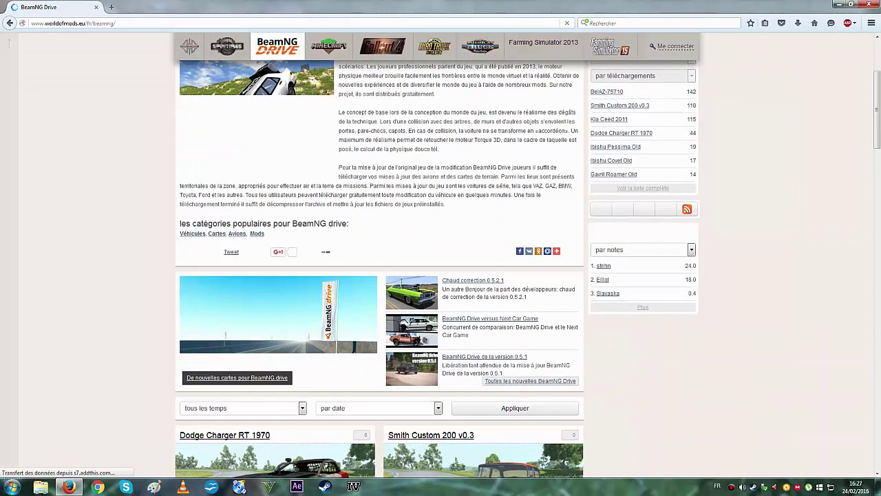
scroll(481, 206, "down", 7)
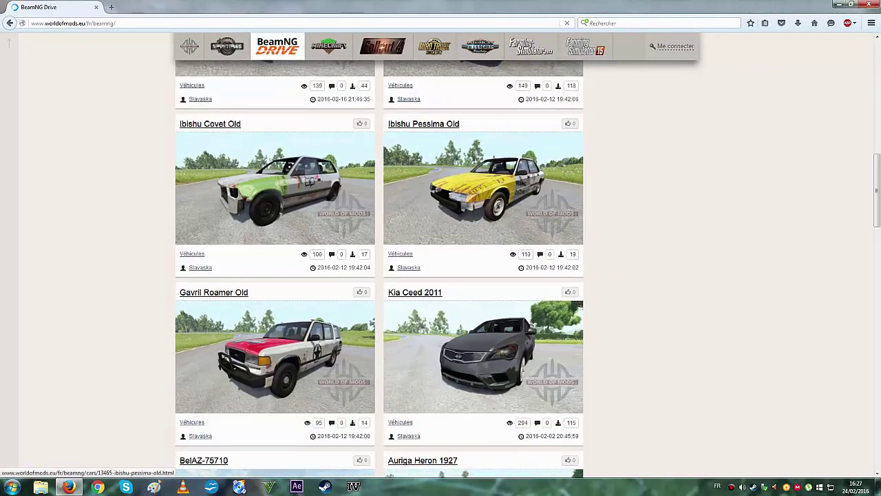
scroll(482, 206, "down", 9)
scroll(482, 206, "up", 4)
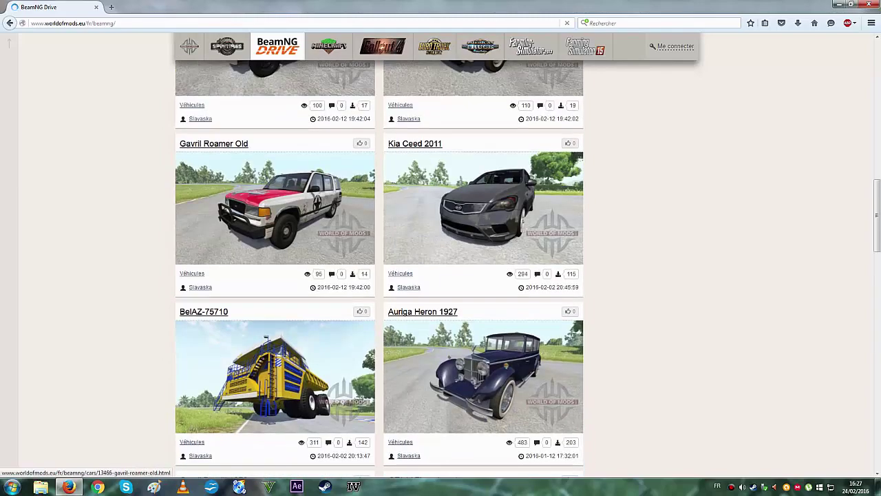
scroll(275, 206, "down", 19)
scroll(447, 269, "down", 4)
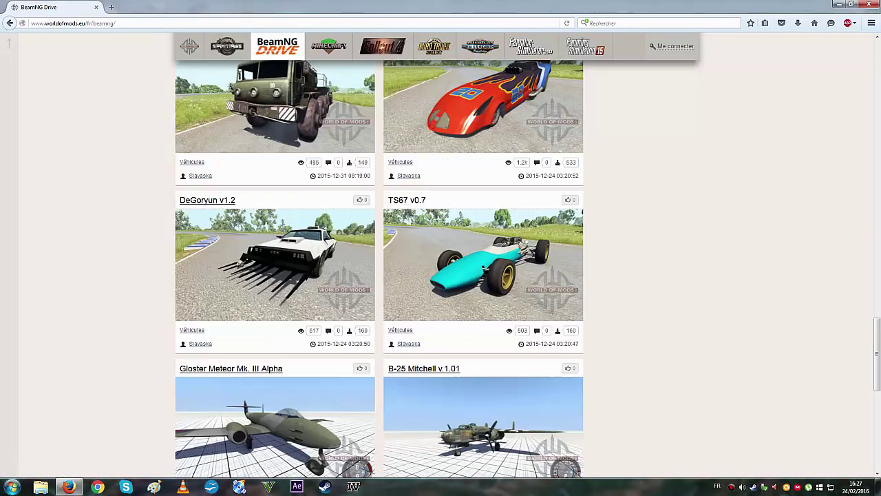
scroll(448, 268, "down", 2)
scroll(482, 207, "down", 4)
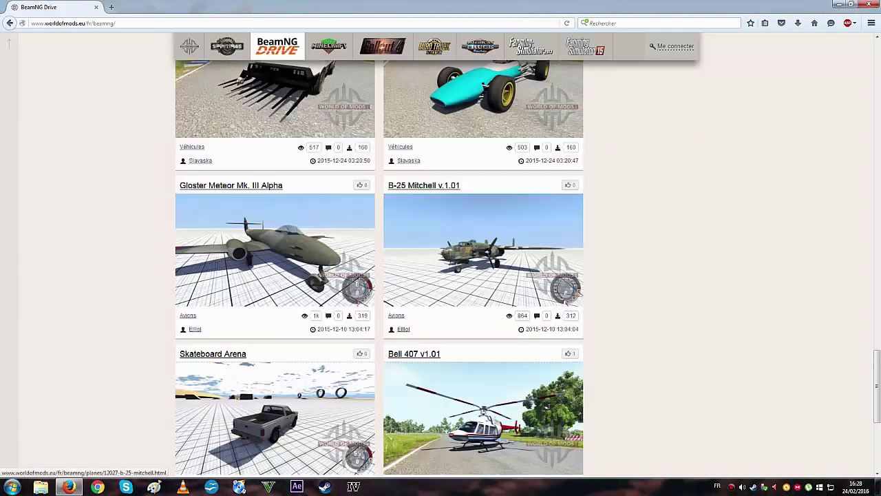
scroll(482, 207, "up", 20)
scroll(481, 206, "up", 19)
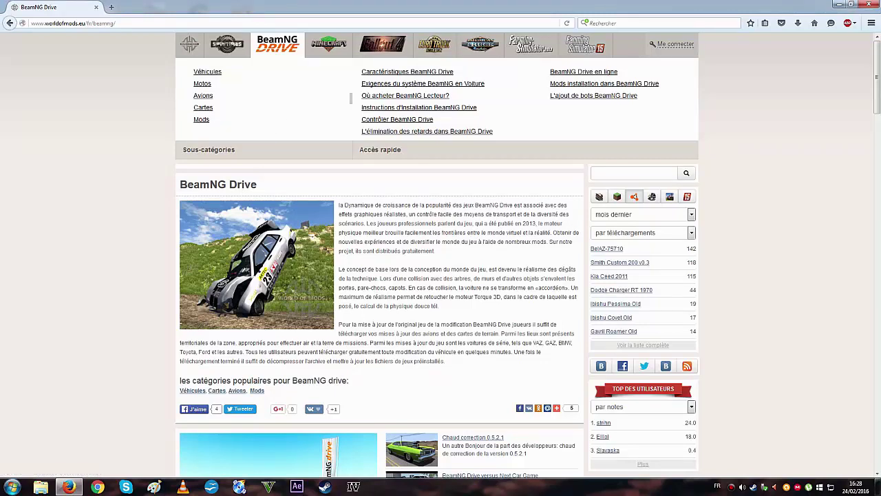
scroll(440, 276, "down", 5)
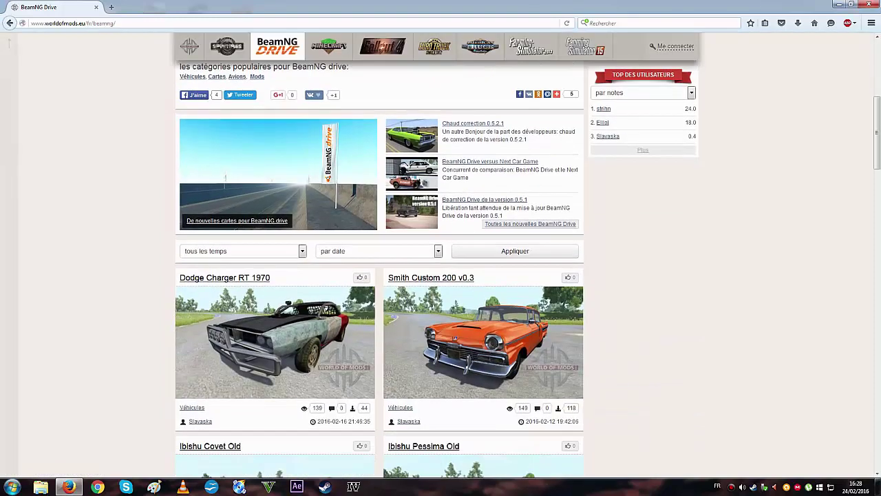
scroll(379, 276, "down", 3)
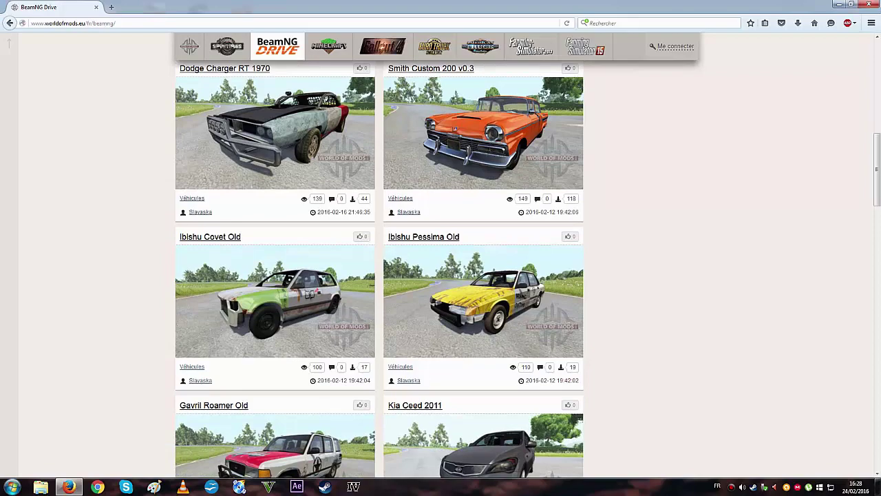
left_click(838, 4)
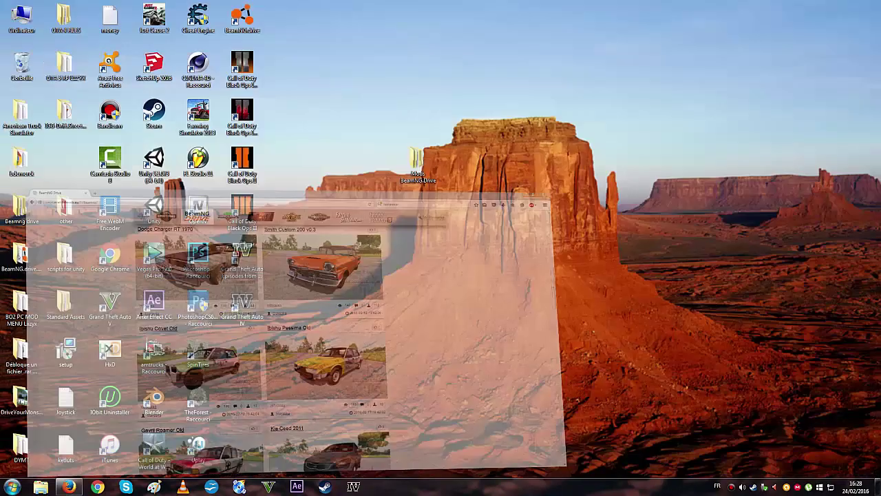
left_click_drag(371, 123, 432, 198)
left_click(434, 200)
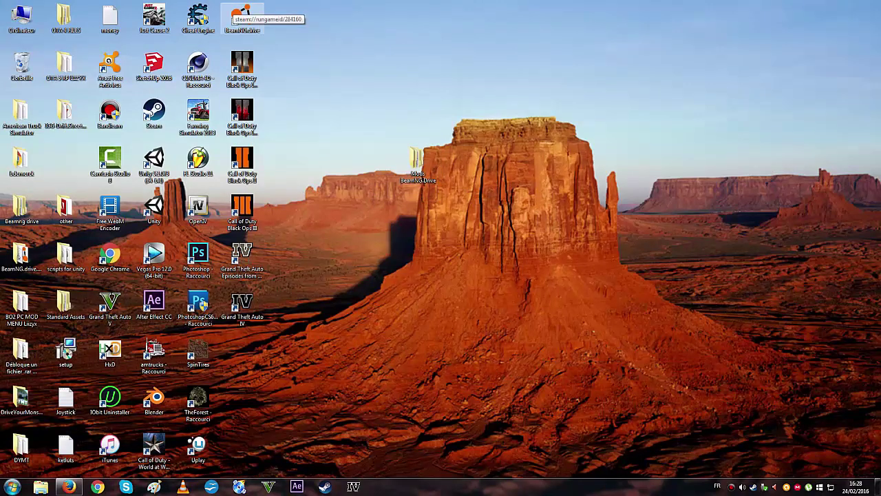
left_click(241, 17)
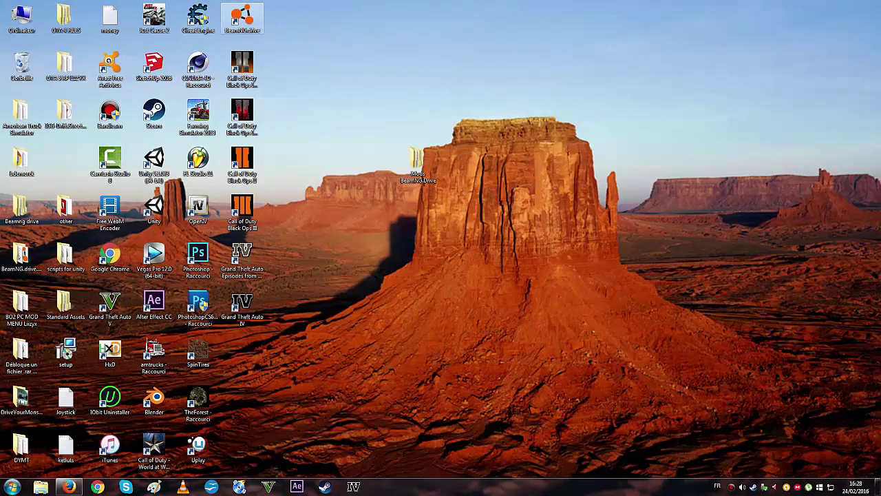
right_click(241, 15)
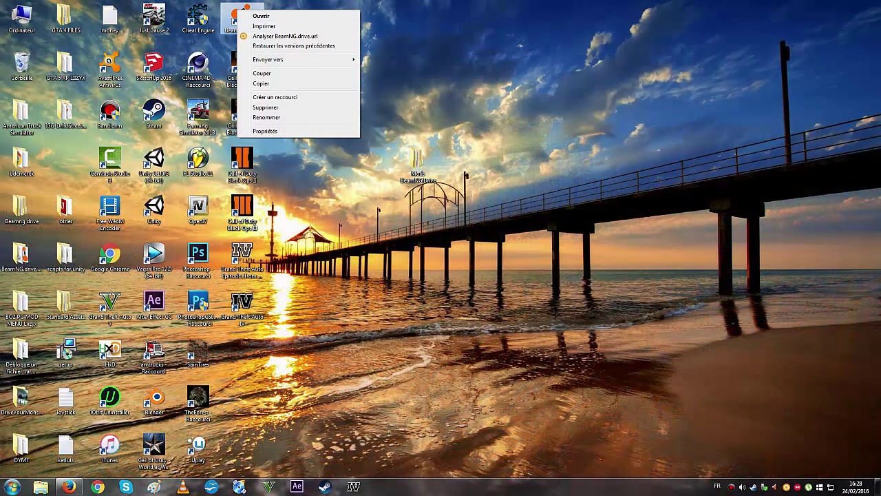
left_click(345, 241)
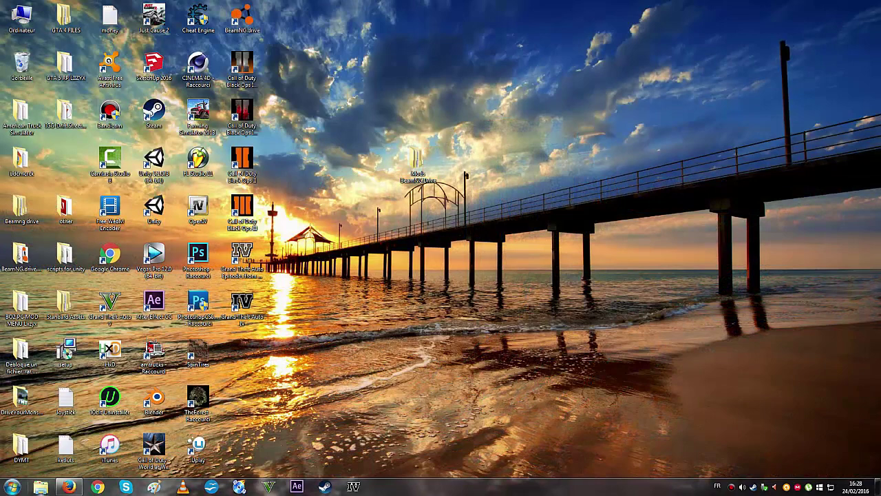
left_click(41, 486)
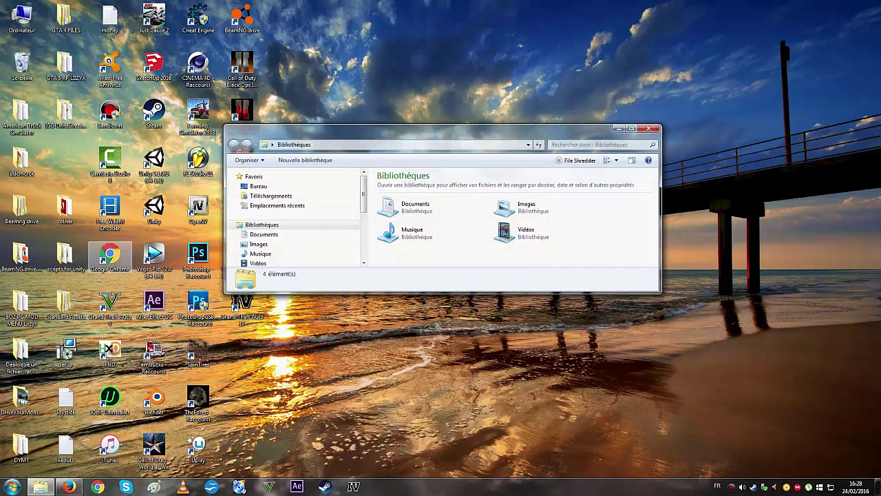
left_click(647, 128)
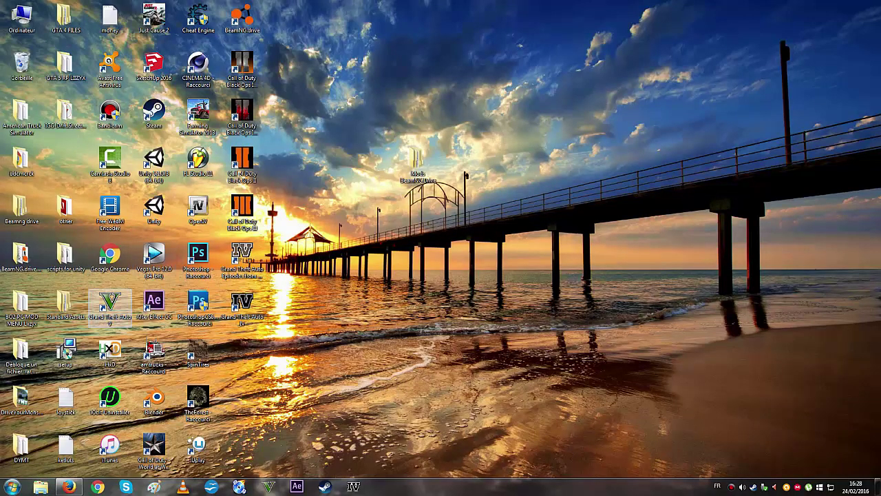
right_click(103, 298)
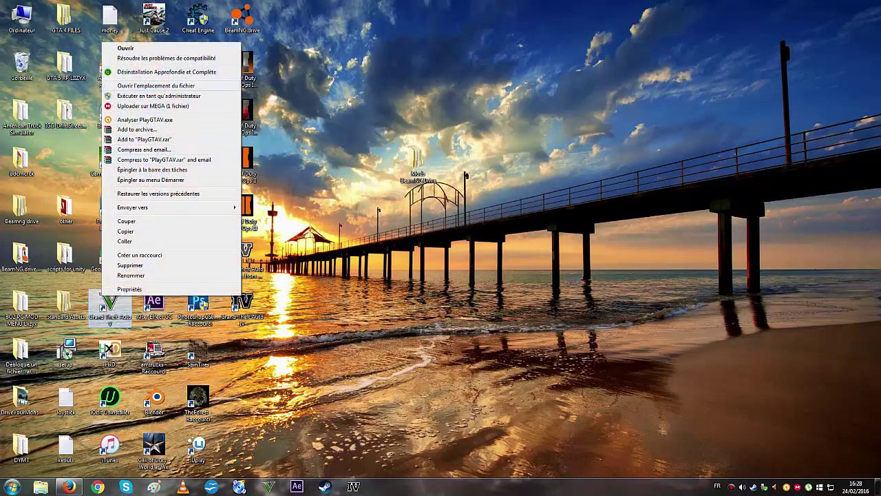
key("Escape")
- Open a maximized Windows Explorer window and go to Program Files (x86) on the SYSTEME (C:) drive
left_click(40, 486)
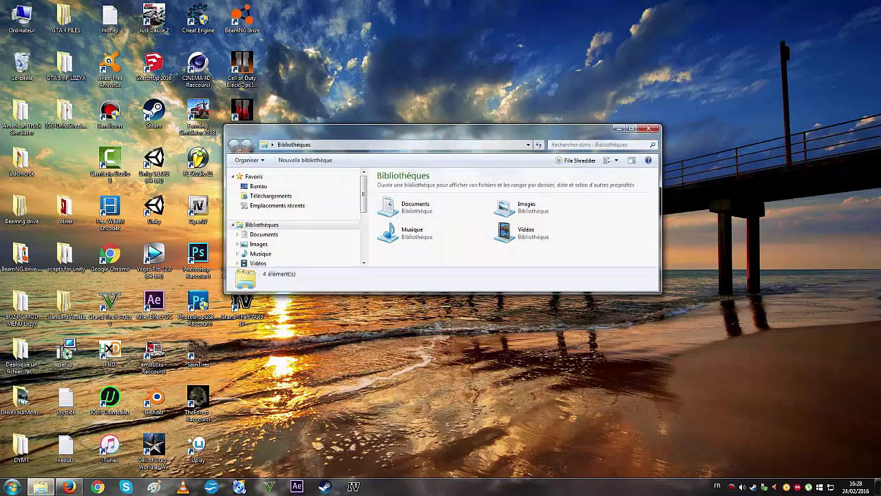
left_click(631, 128)
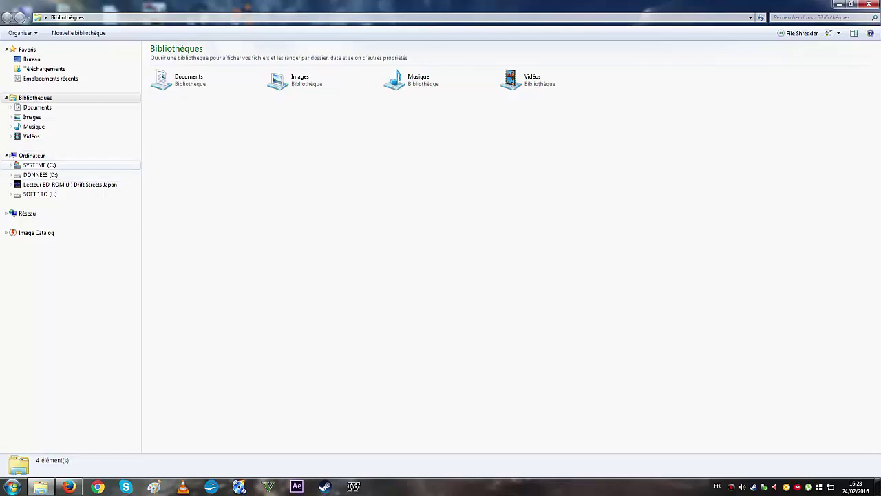
left_click(39, 165)
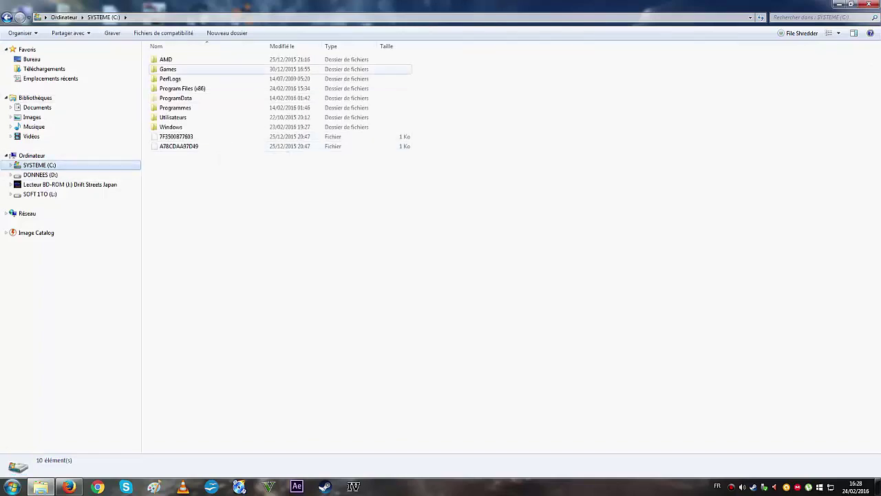
double_click(179, 88)
- Navigate through Steam, steamapps and common to the BeamNG.drive game folder
scroll(206, 206, "down", 3)
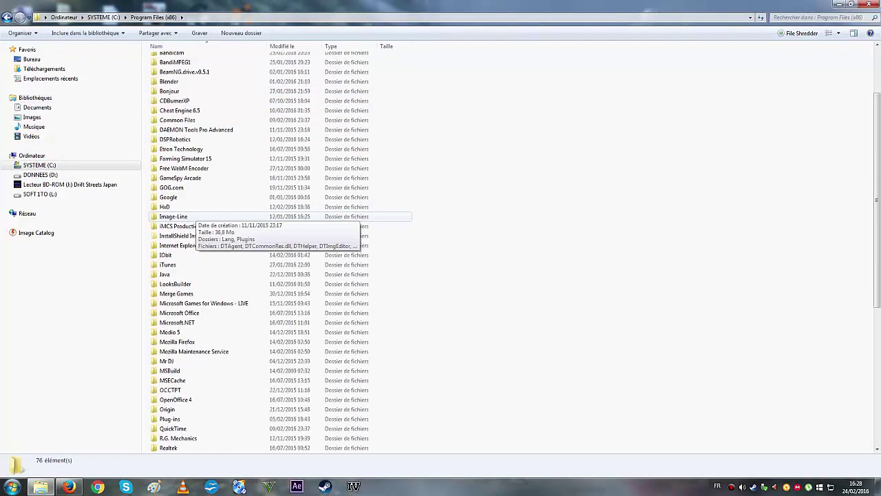
scroll(206, 268, "down", 9)
double_click(167, 284)
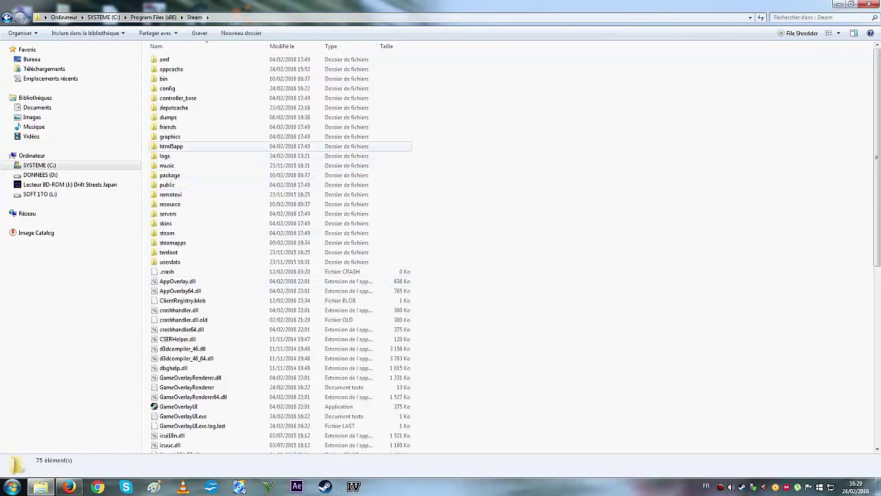
double_click(173, 242)
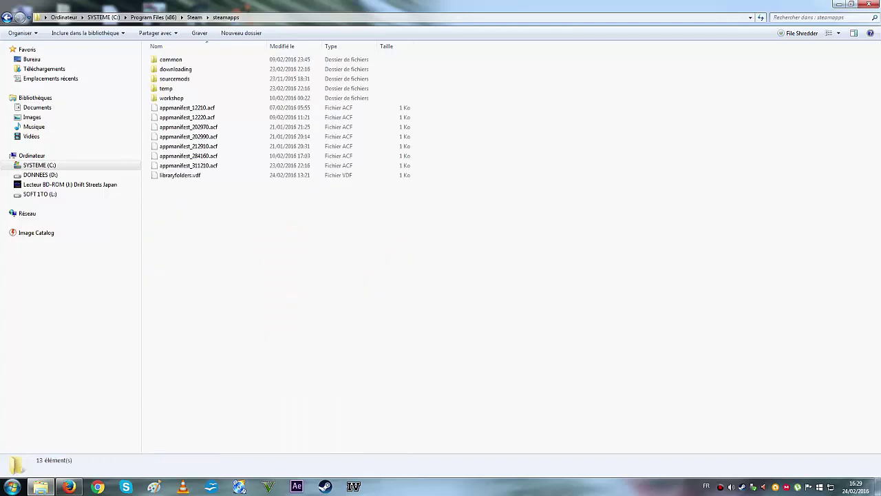
double_click(165, 59)
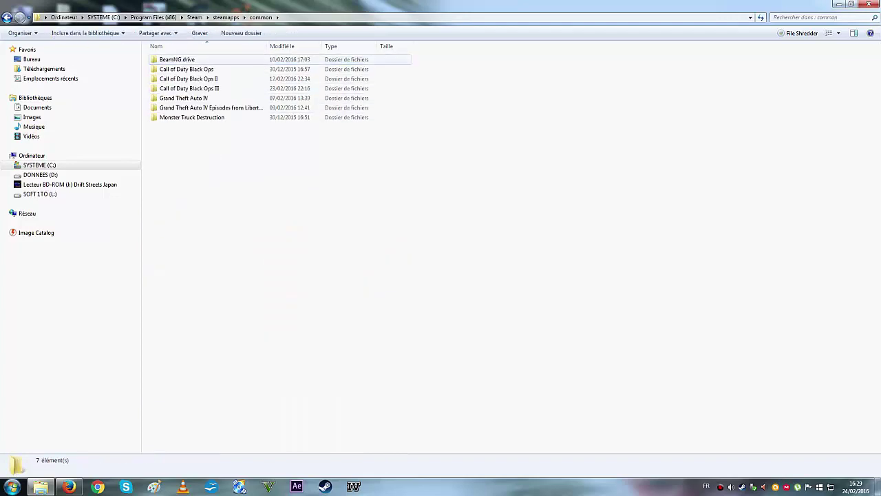
double_click(165, 60)
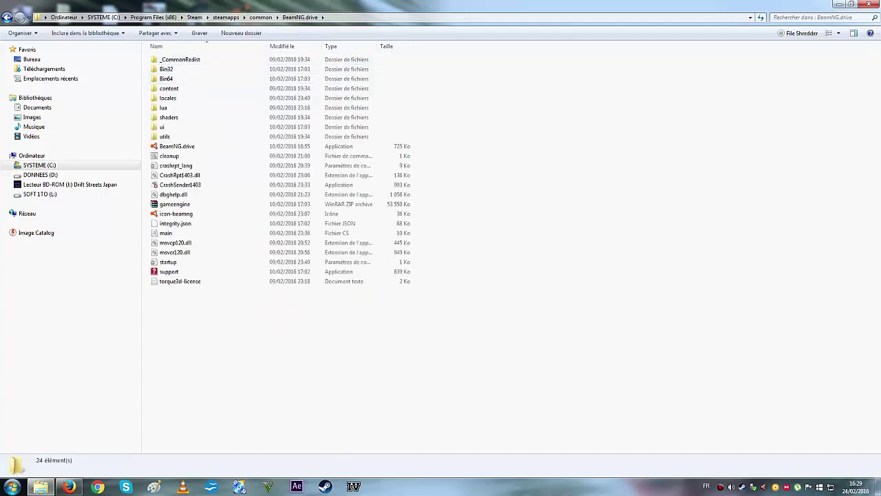
- Shrink the BeamNG.drive folder window, move it aside, and open the Mods BeamNG.Drive folder from the desktop
left_click(852, 4)
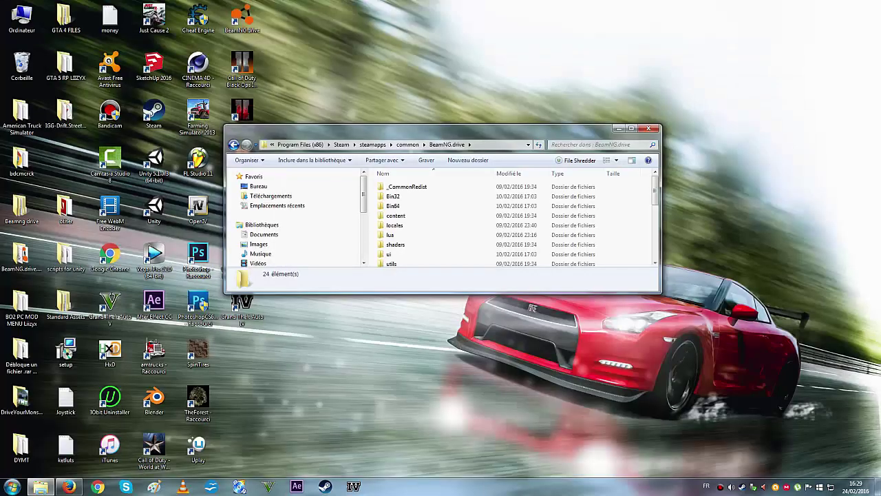
left_click_drag(443, 292, 441, 485)
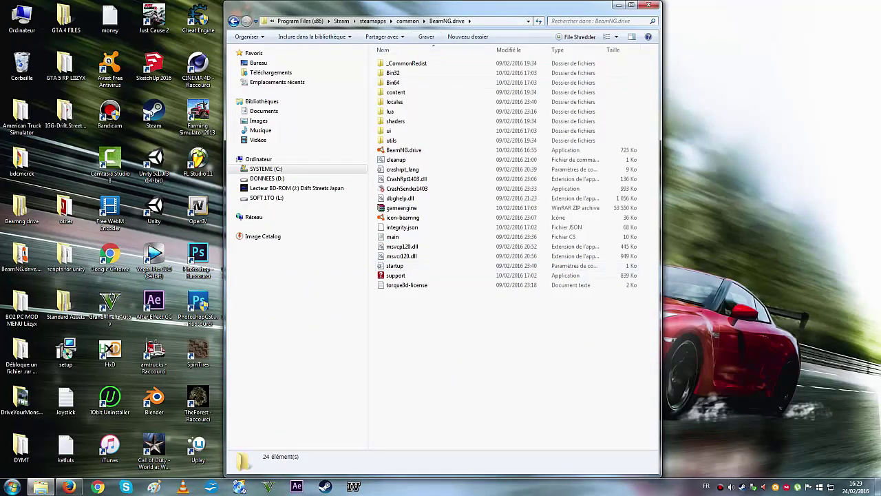
left_click_drag(441, 7, 303, 20)
double_click(418, 164)
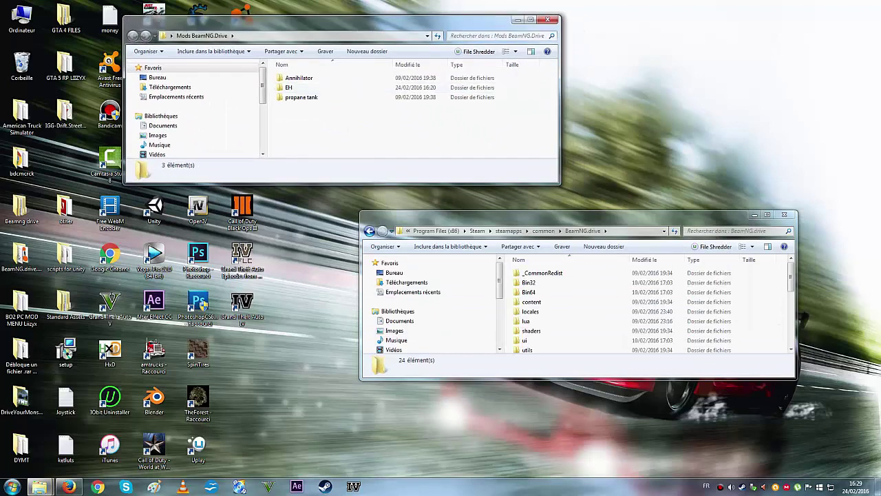
- Open content and vehicles in the game folder, and copy the propane tank mod folder into vehicles
left_click(531, 301)
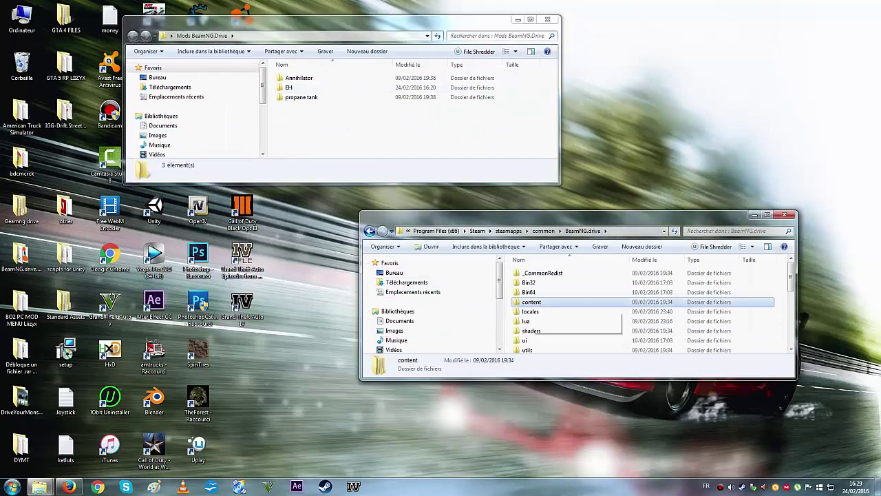
double_click(531, 302)
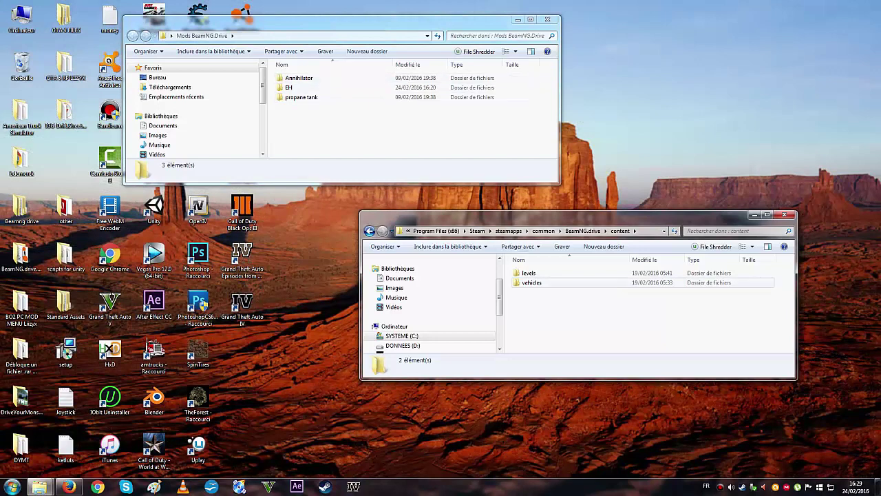
double_click(531, 282)
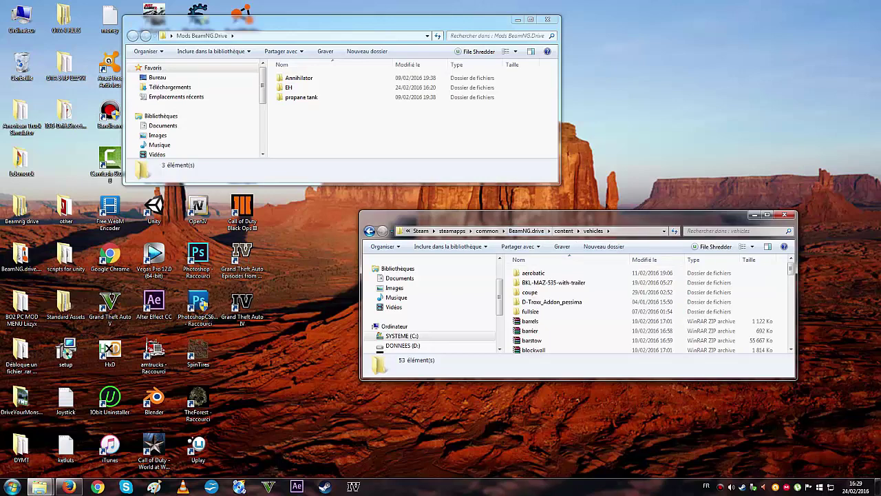
left_click(301, 97)
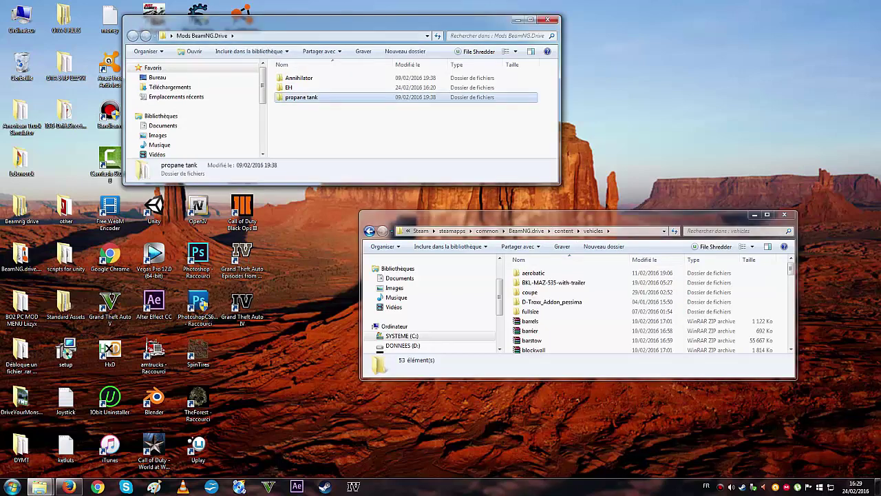
left_click_drag(301, 97, 512, 296)
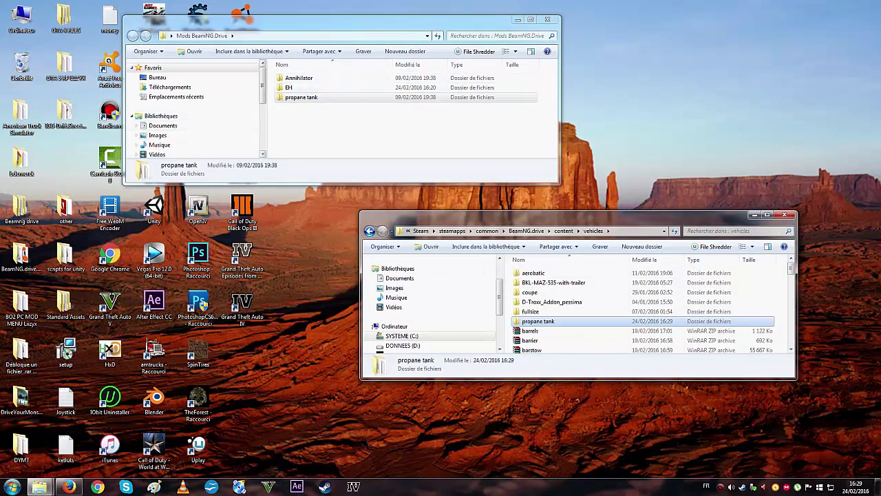
- Examine the files inside the propane tank, EH and Annihilator mod folders
left_click(301, 97)
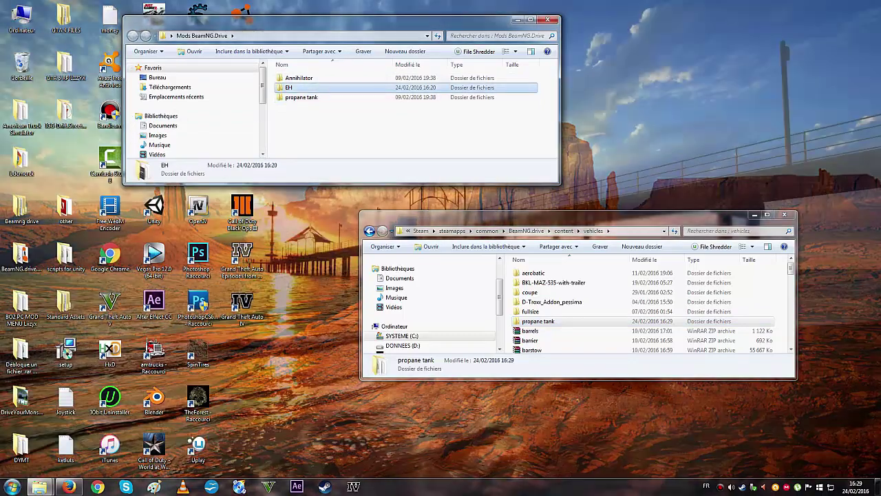
key("Return")
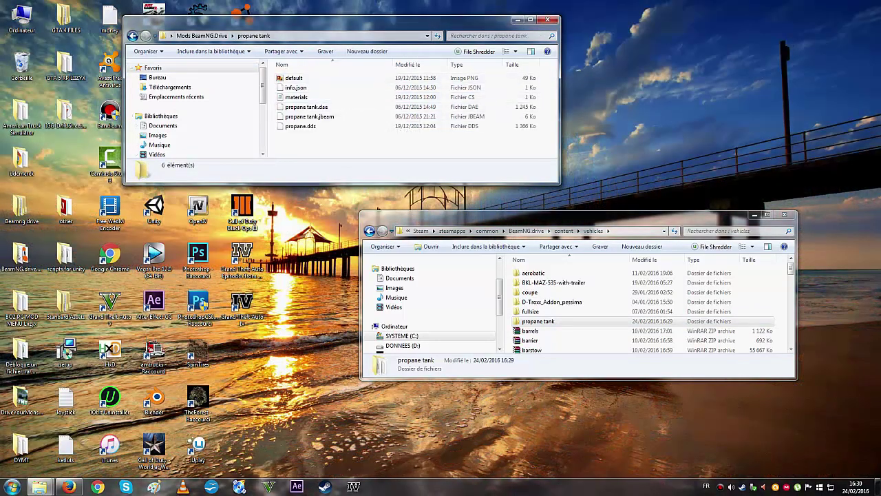
left_click(133, 36)
key("Return")
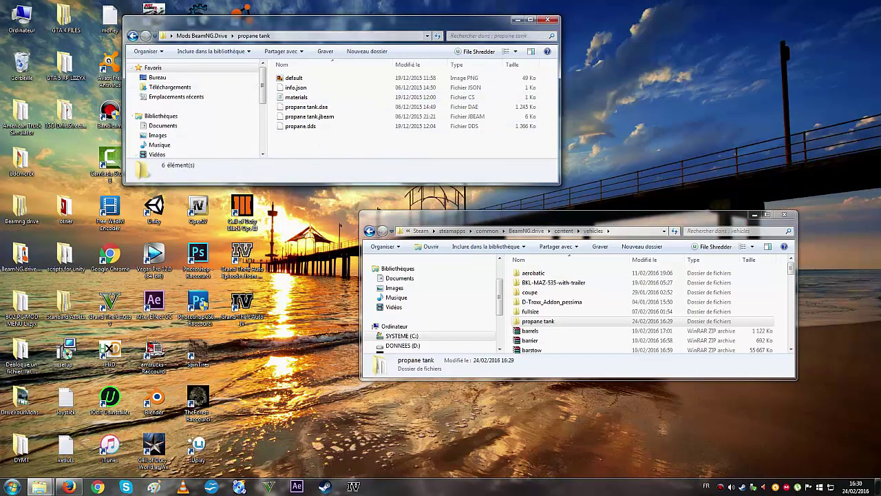
left_click(133, 36)
double_click(303, 88)
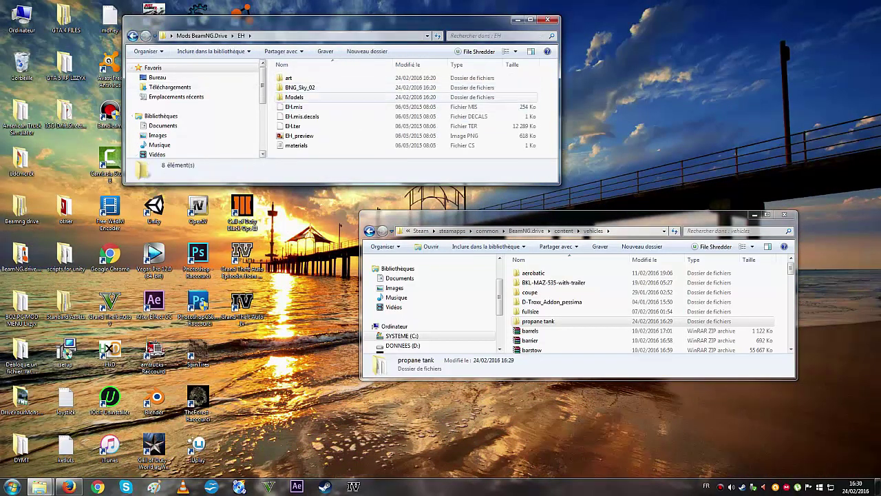
left_click(133, 36)
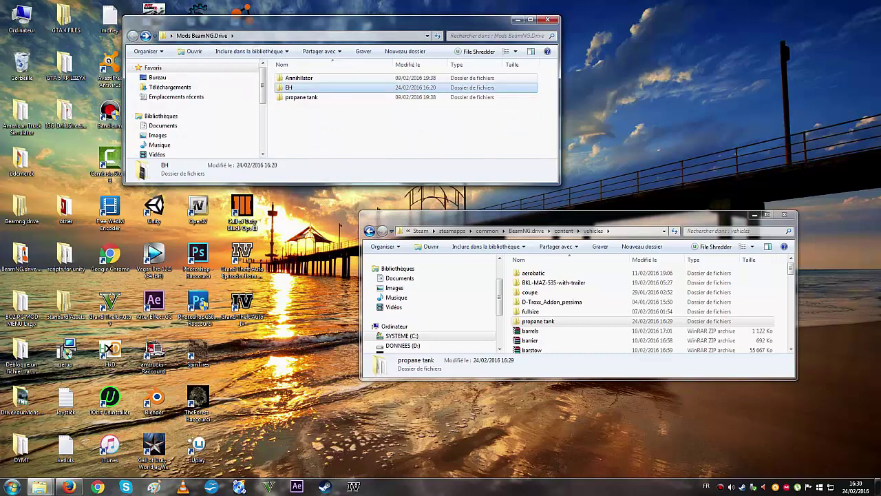
double_click(296, 78)
scroll(309, 100, "down", 1)
scroll(309, 103, "down", 3)
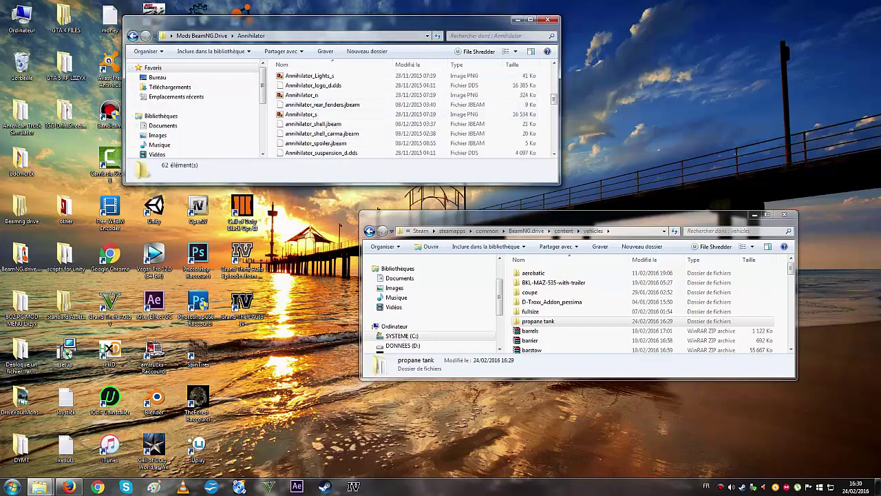
key("BackSpace")
- View the EH_preview image in the EH mod folder, close it, and return to the Mods BeamNG.Drive folder
double_click(294, 86)
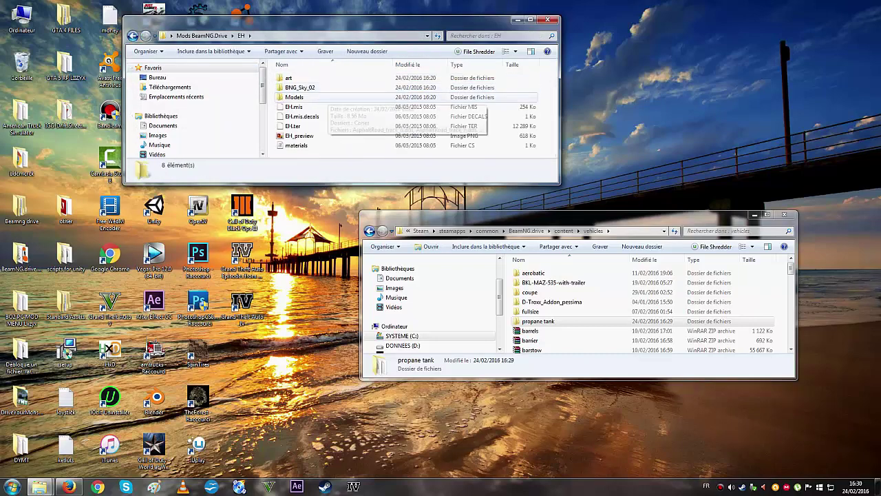
double_click(300, 136)
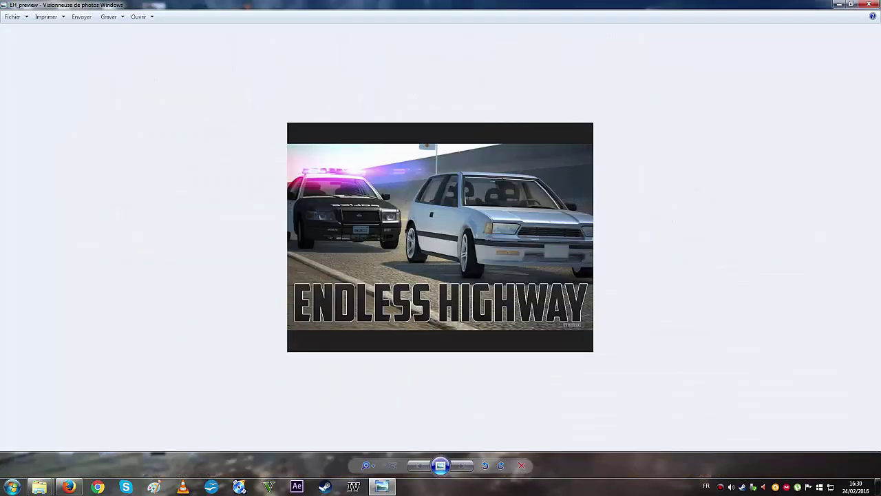
left_click(868, 4)
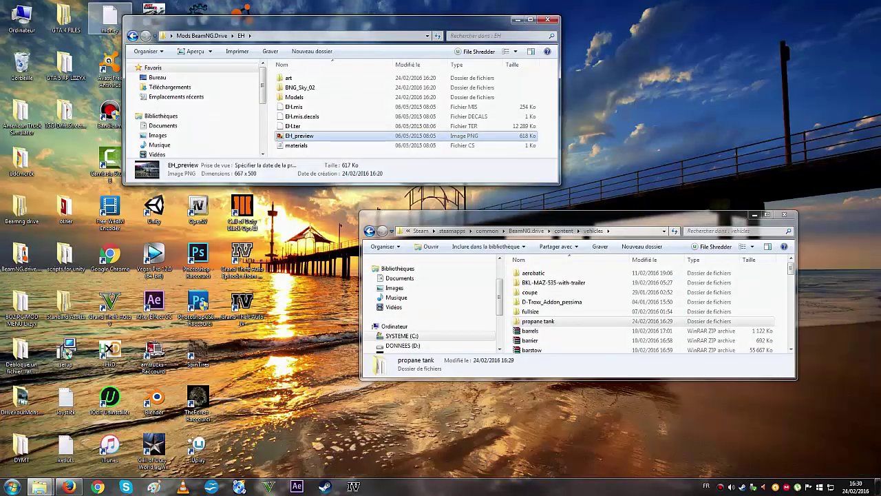
left_click(133, 35)
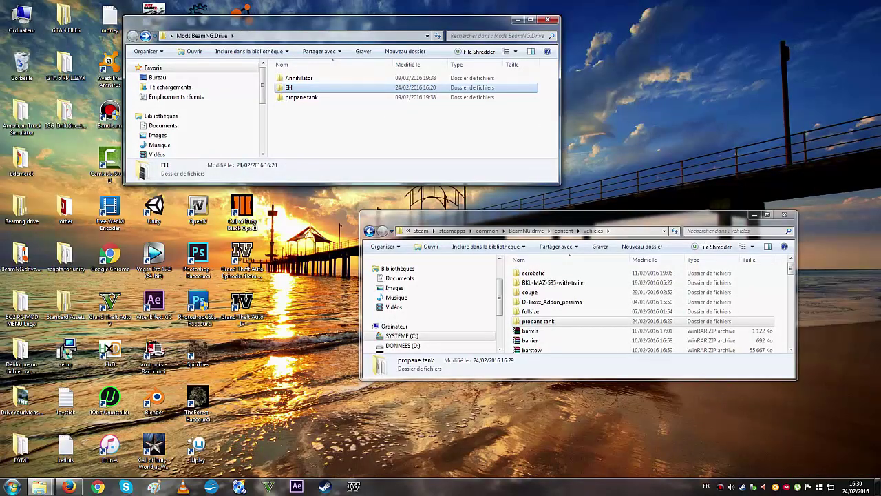
- Copy the Annihilator mod folder into the game's vehicles folder
left_click(344, 129)
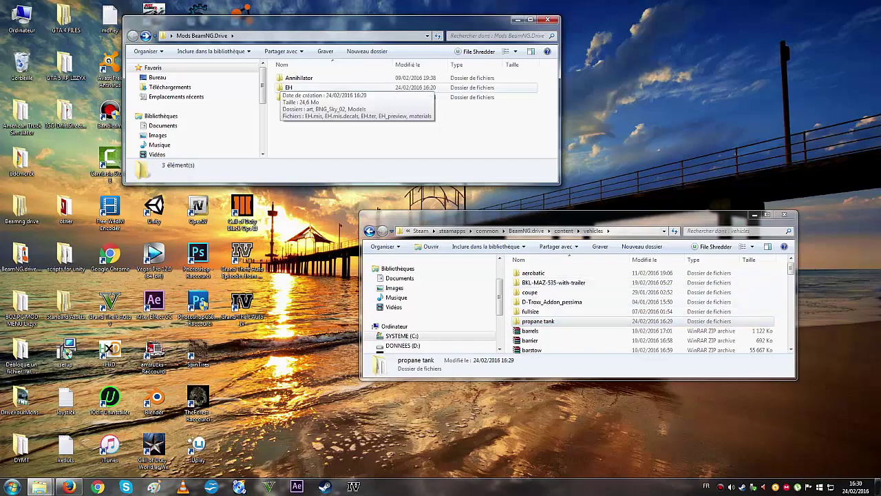
left_click(298, 77)
left_click_drag(298, 77, 516, 311)
- Copy the EH map folder into the game's content\levels folder and close both Explorer windows
left_click(370, 230)
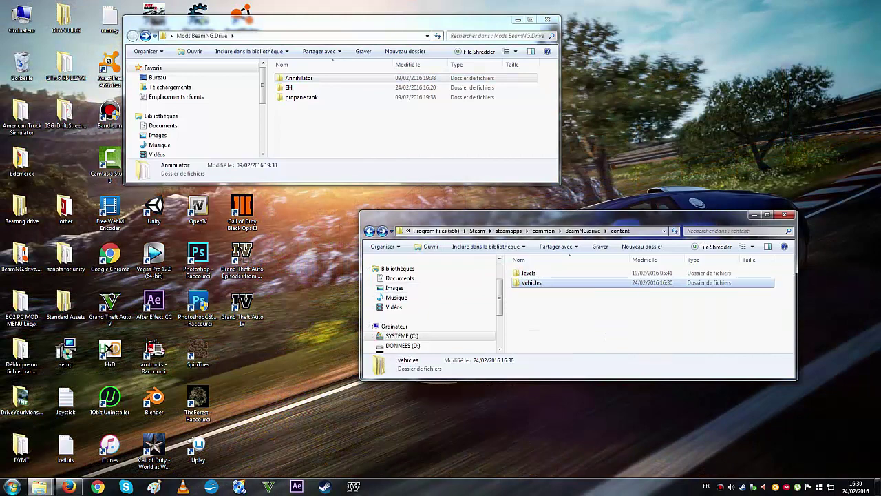
double_click(533, 272)
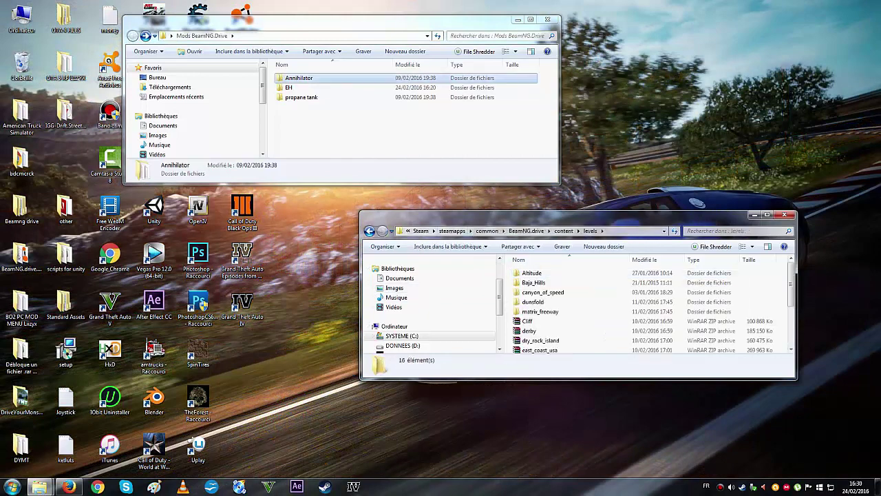
left_click(289, 87)
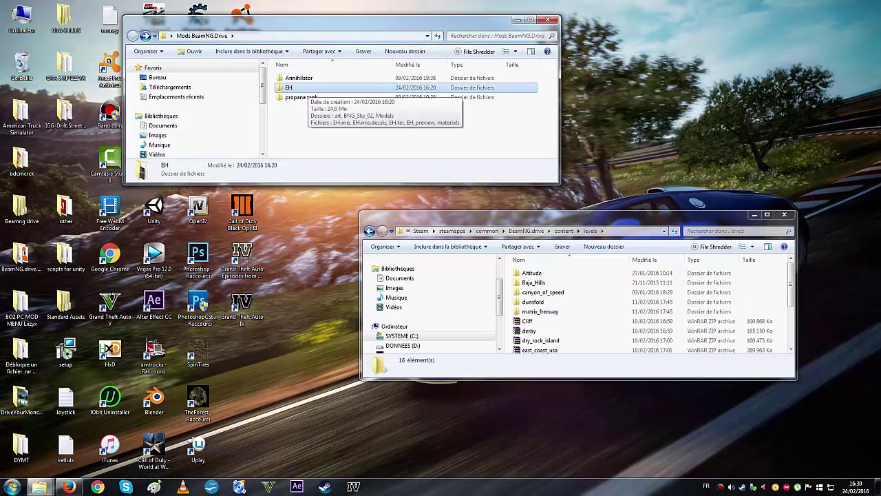
left_click_drag(289, 87, 531, 273)
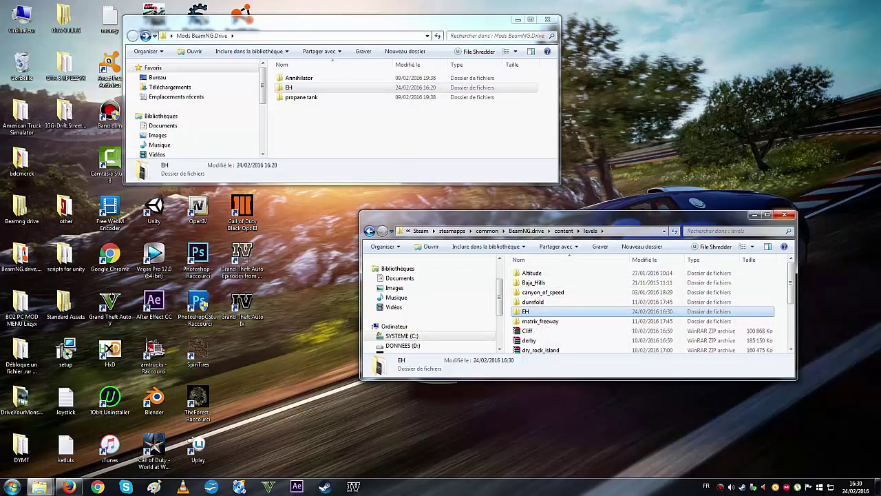
left_click(784, 214)
left_click(547, 19)
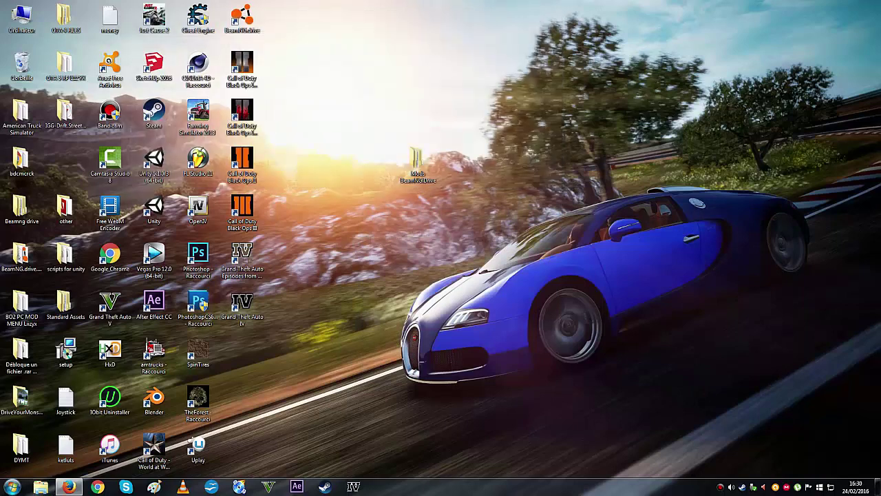
- Launch BeamNG.drive from the desktop and look over the changelog on its start screen
double_click(242, 18)
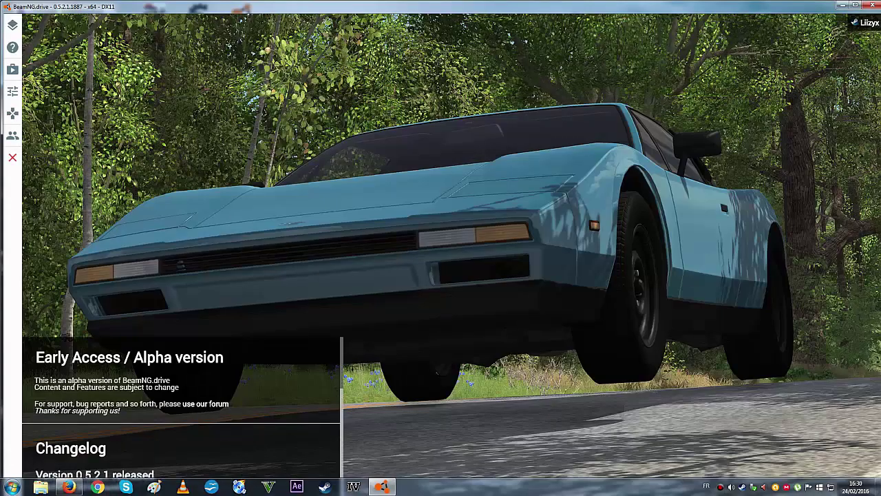
scroll(181, 406, "down", 3)
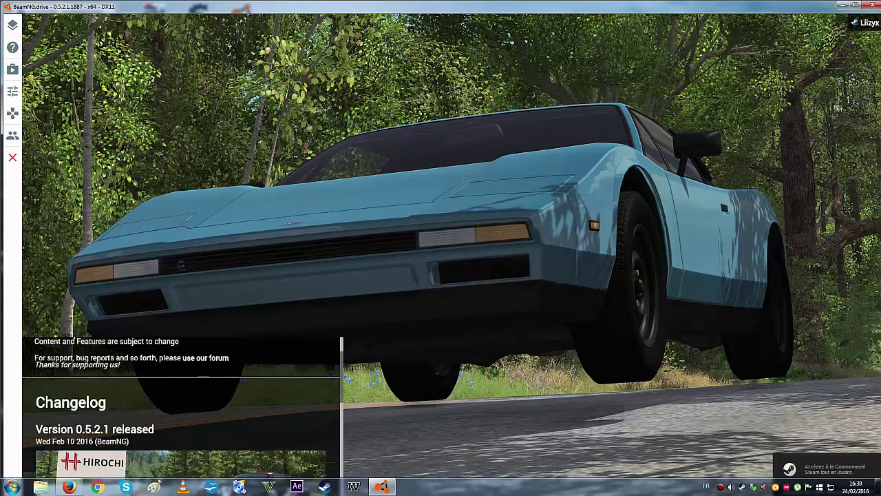
scroll(181, 406, "up", 1)
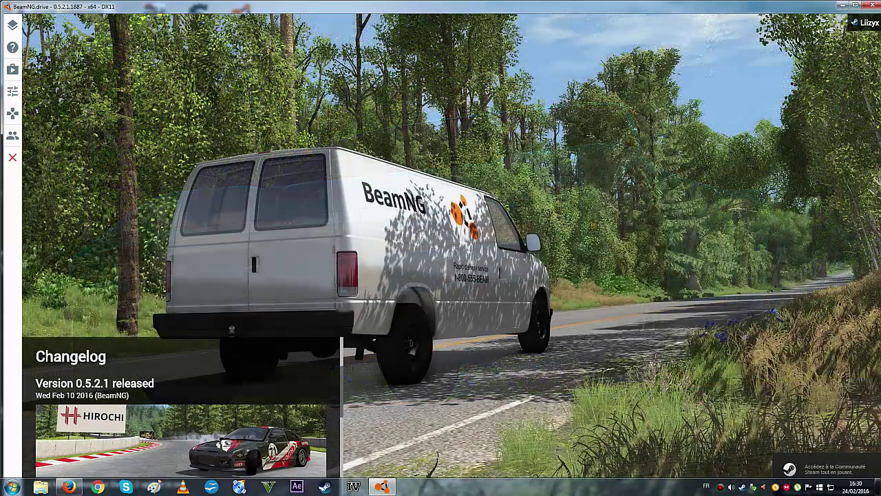
- Open the Freeroam map list and load the EH (Endless Highway) map
left_click(13, 25)
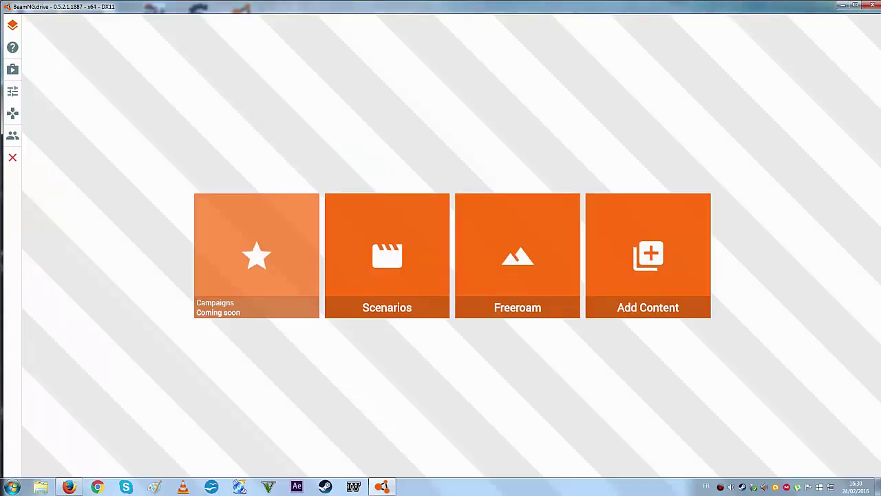
left_click(517, 261)
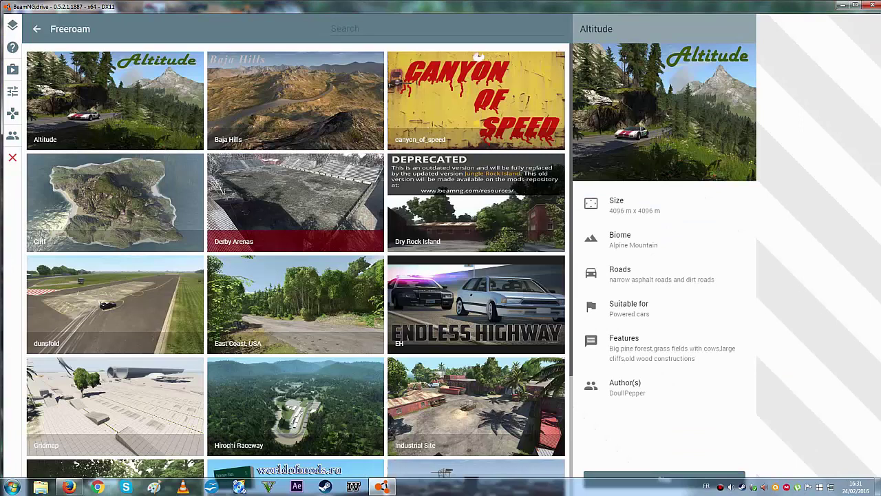
scroll(296, 206, "down", 1)
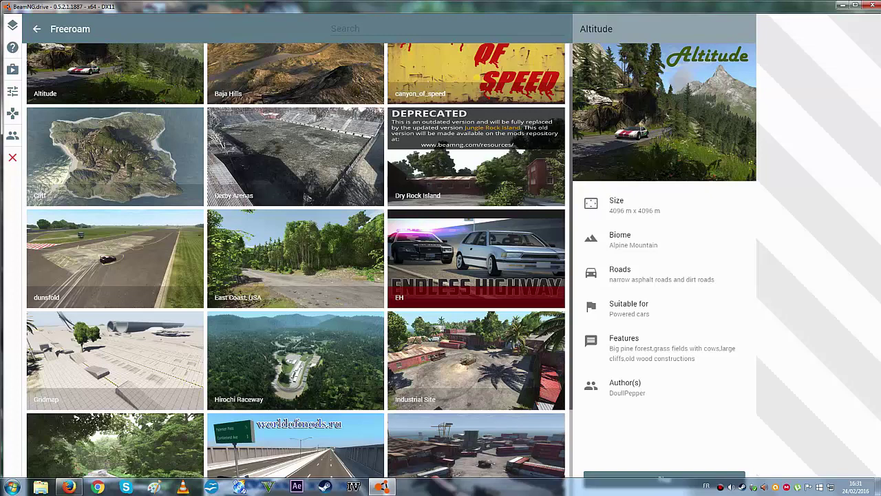
left_click(476, 259)
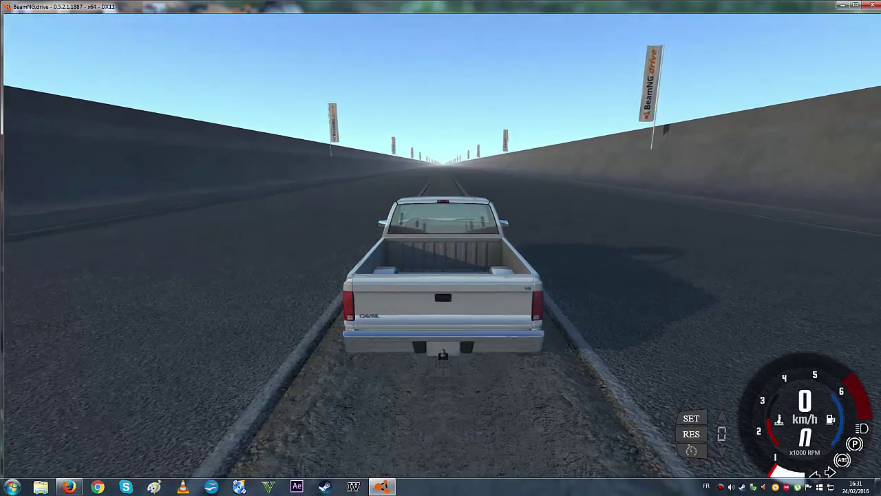
- Set the master, effects and music volumes to 0 in the game's audio options
key("Escape")
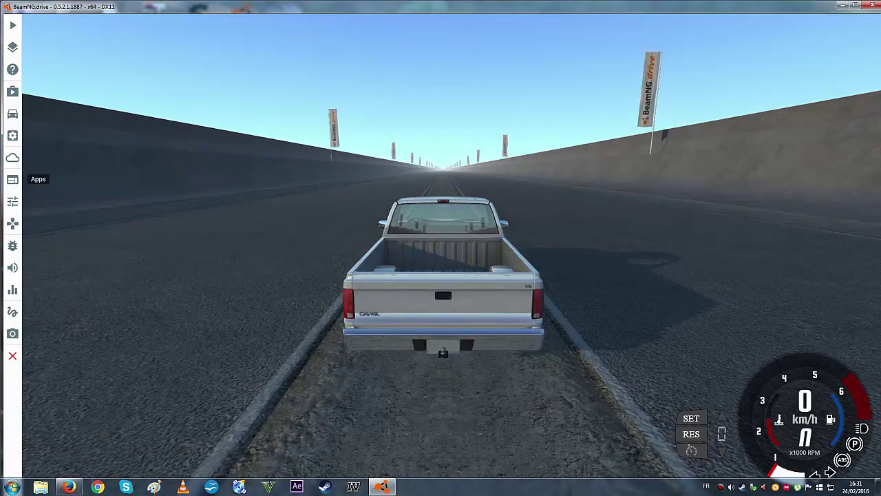
left_click(12, 201)
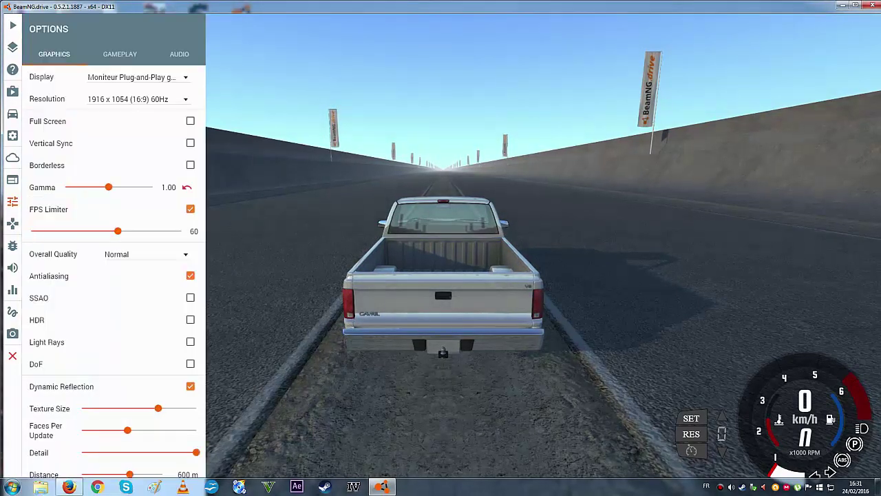
left_click(179, 54)
left_click_drag(162, 163, 81, 163)
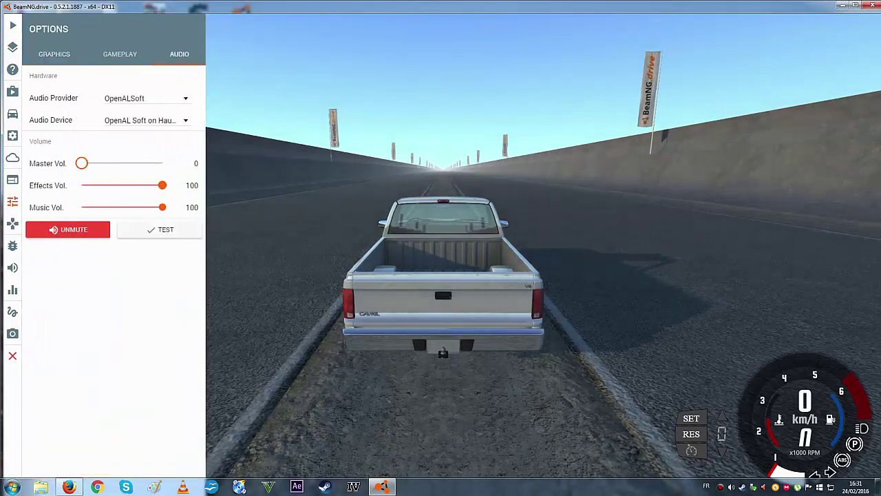
left_click_drag(162, 186, 81, 185)
left_click_drag(161, 207, 81, 207)
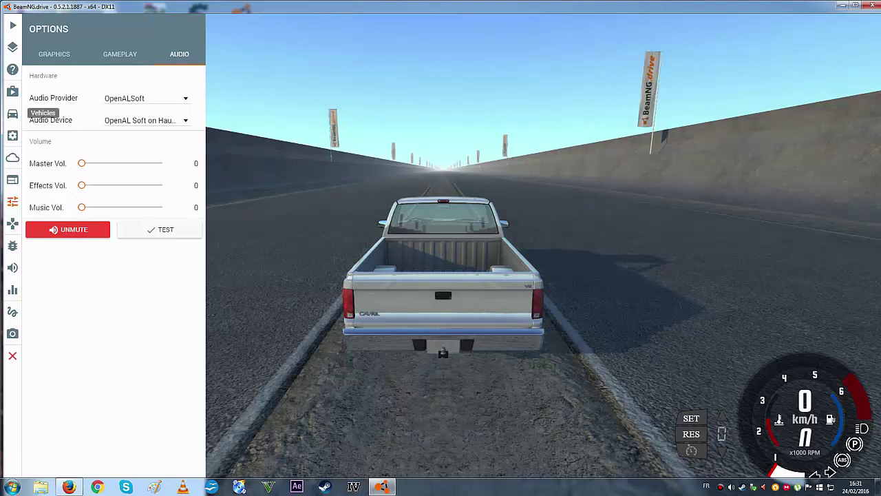
- Load the Annihilator mod vehicle in its Drag configuration in place of the pickup and test it with a short drive
left_click(12, 114)
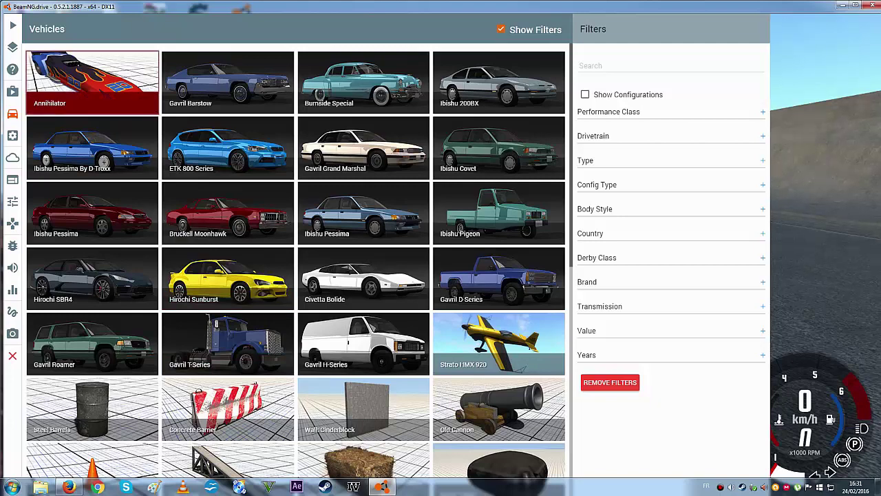
left_click(92, 82)
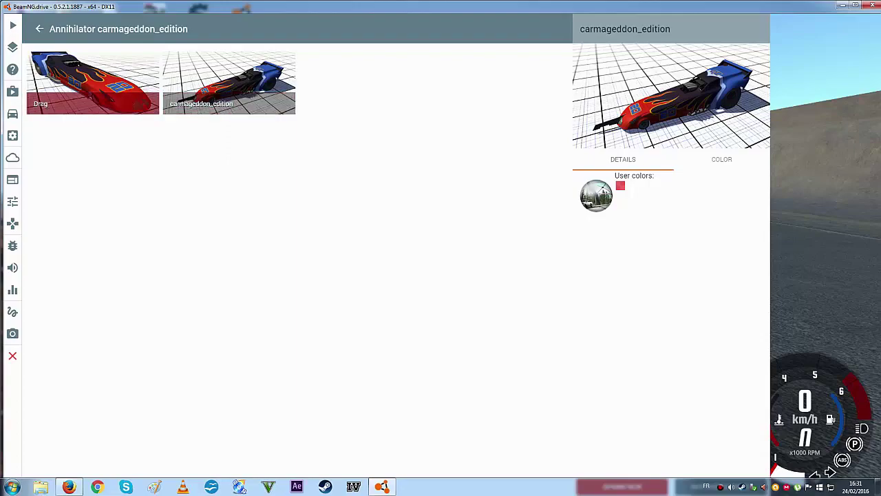
left_click(93, 81)
double_click(93, 81)
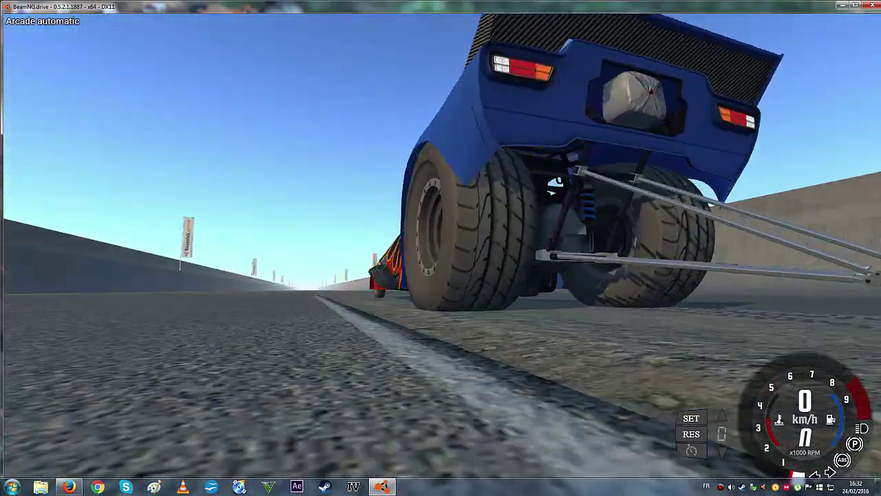
key("Up")
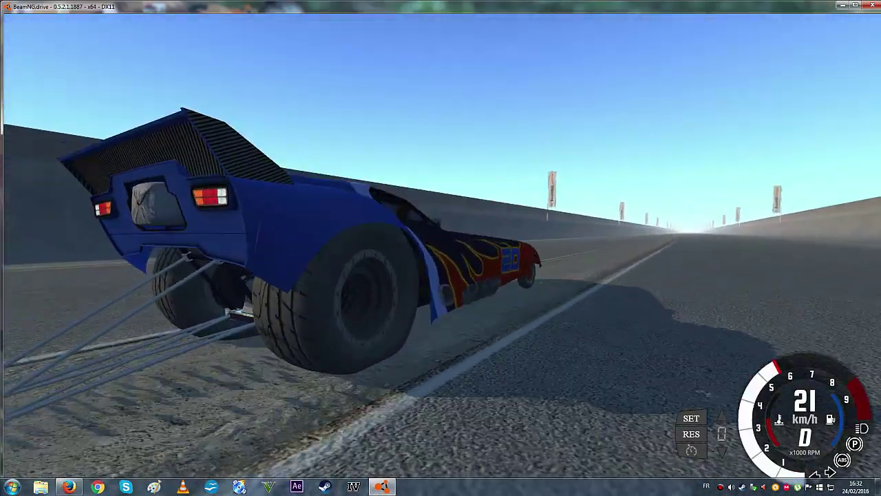
key("Down")
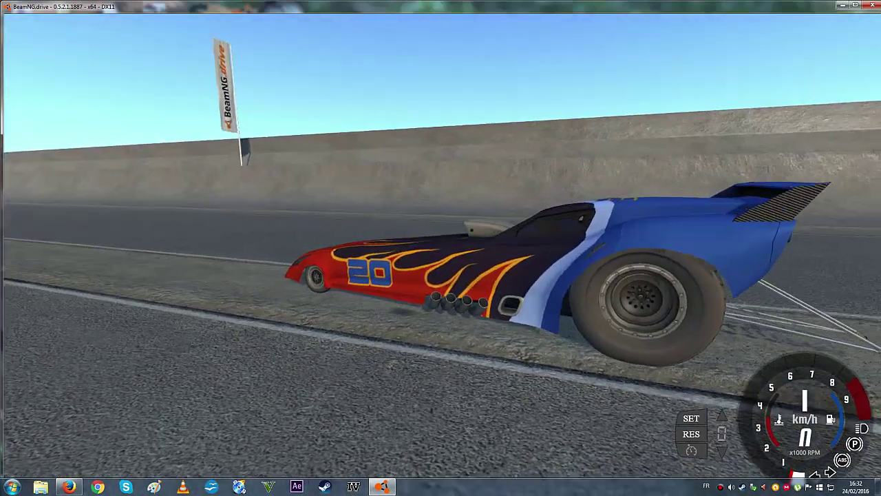
- Find the Propane Tank in the vehicle list, spawn it as a new object beside the Annihilator, and change the camera mode
key("Escape")
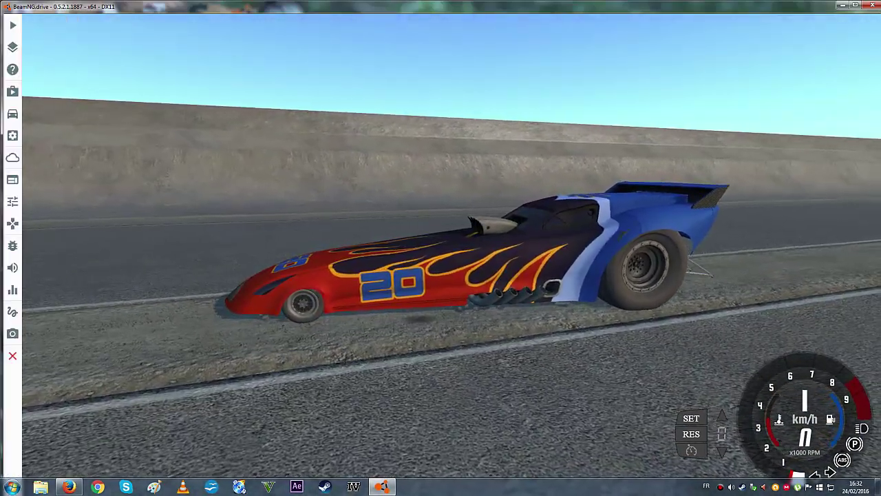
left_click(12, 113)
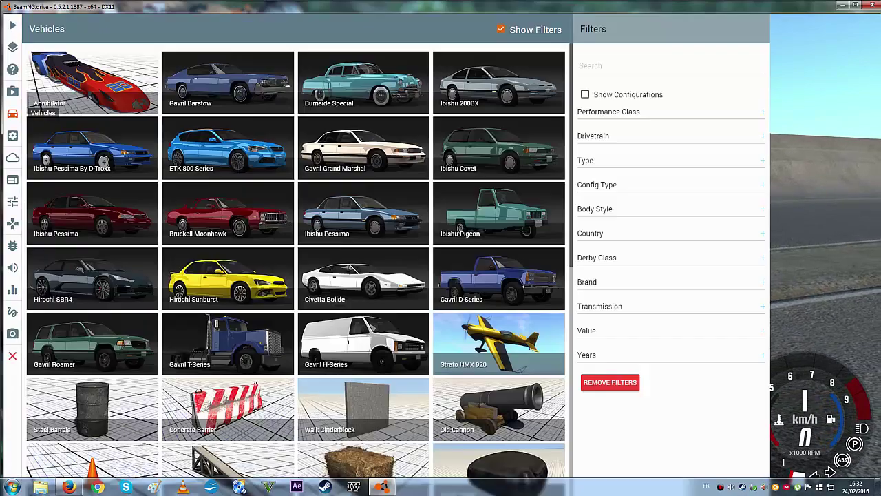
scroll(296, 261, "down", 5)
scroll(296, 262, "down", 1)
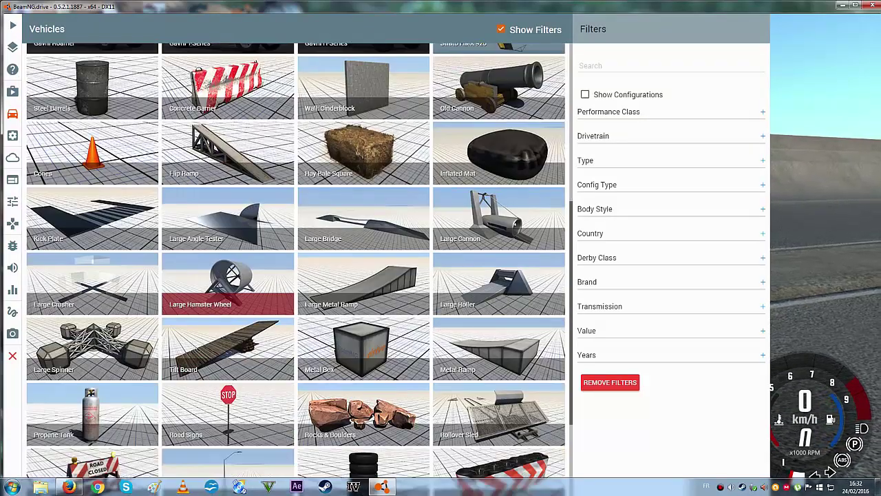
scroll(228, 283, "down", 3)
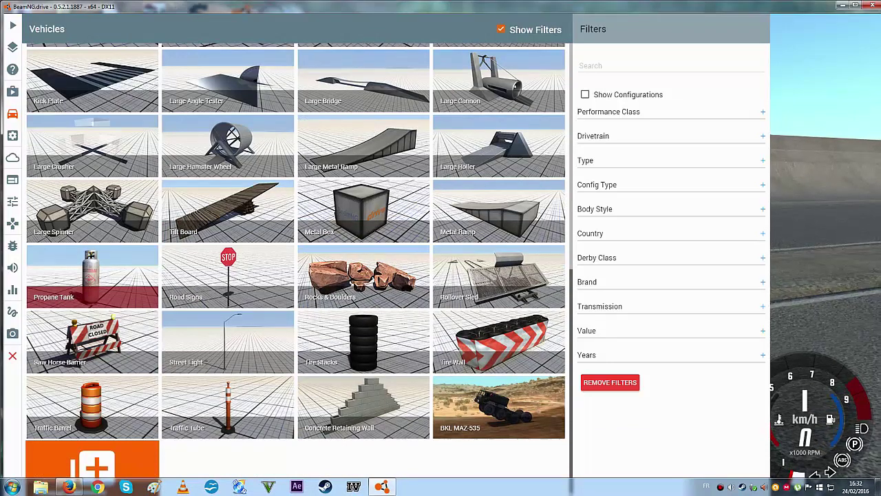
left_click(91, 275)
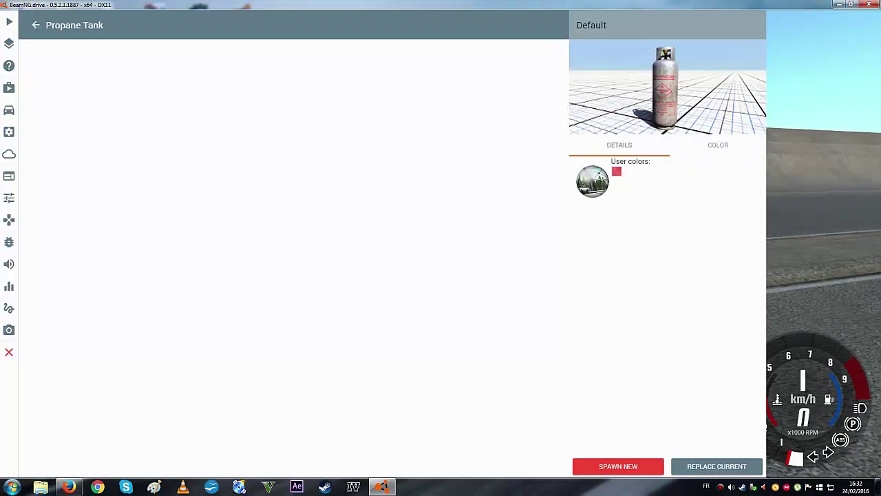
left_click(619, 466)
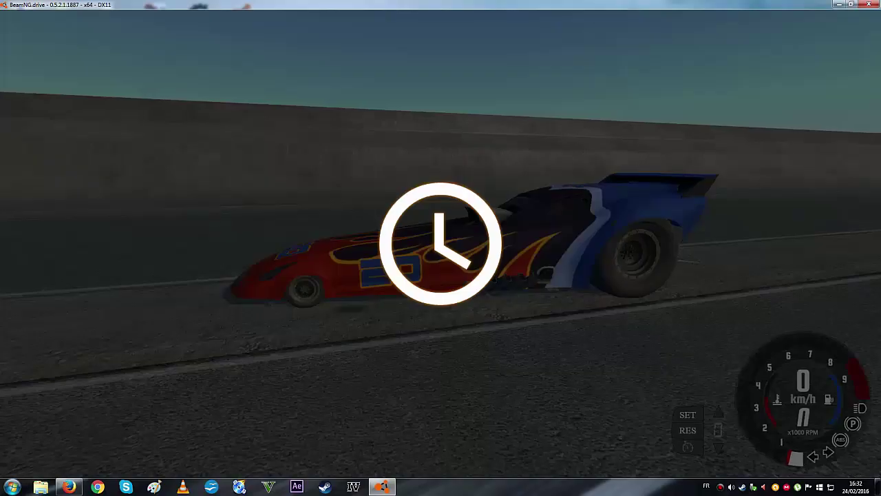
key("c")
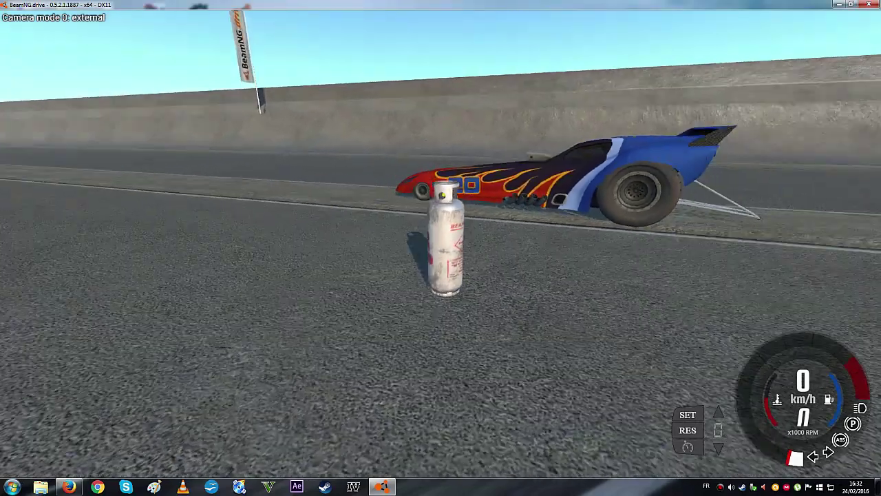
- Switch control back to the Annihilator, drive it along the highway, recover it after the rollover, and continue driving
key("Tab")
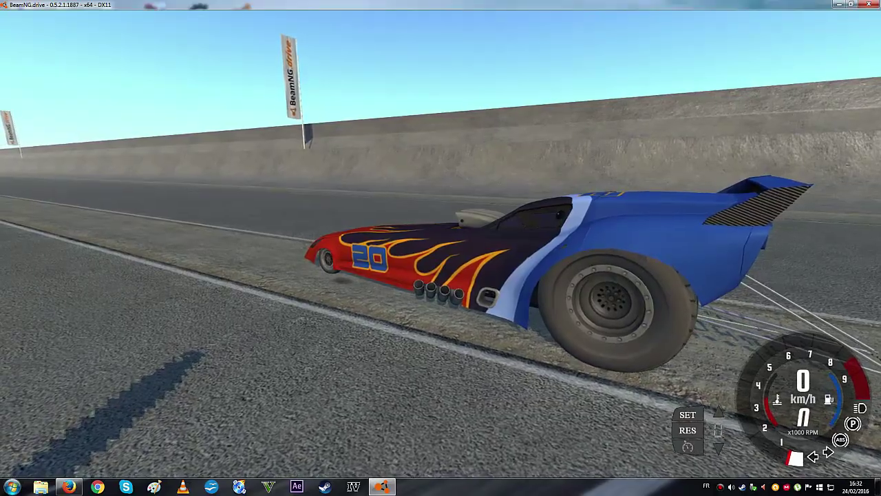
key("Up")
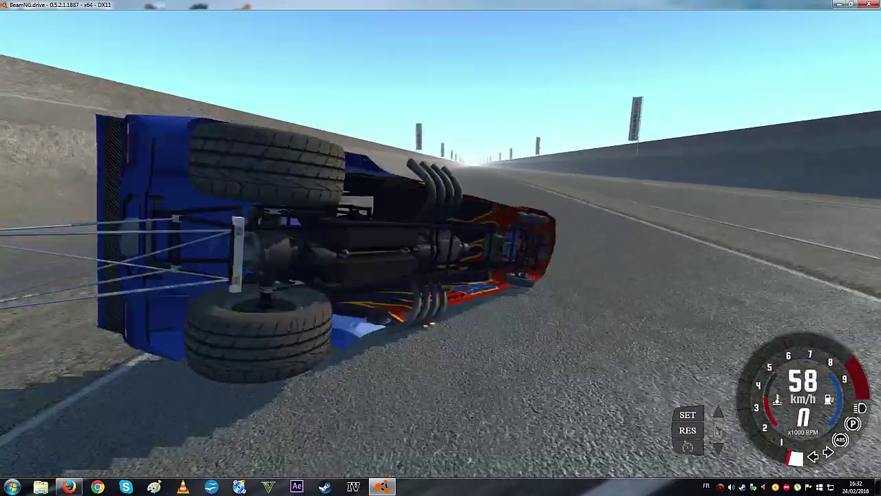
key("Insert")
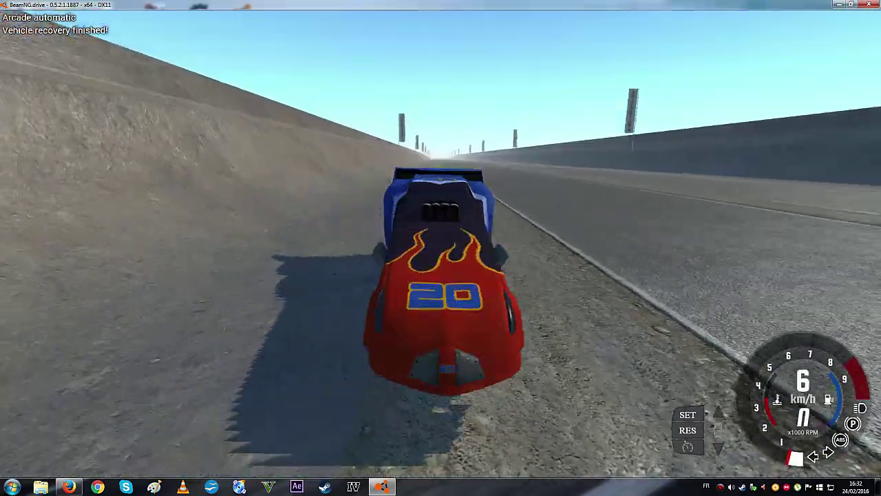
key("Down")
key("Up")
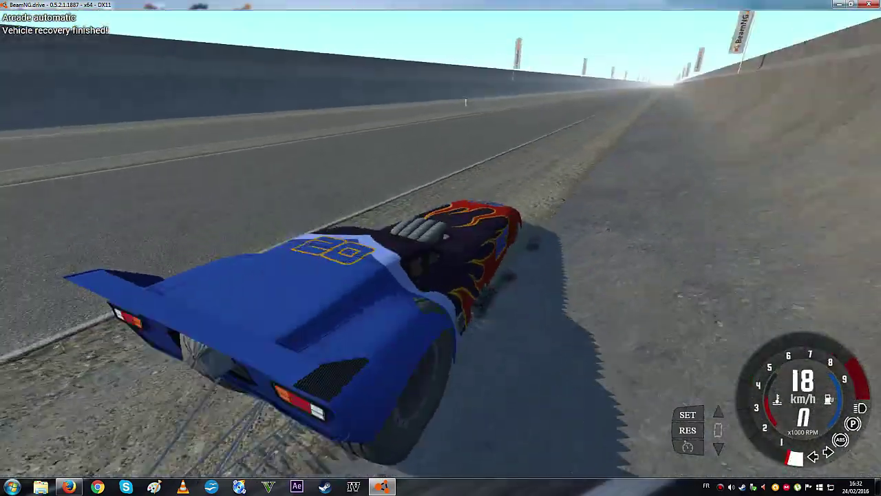
key("Up")
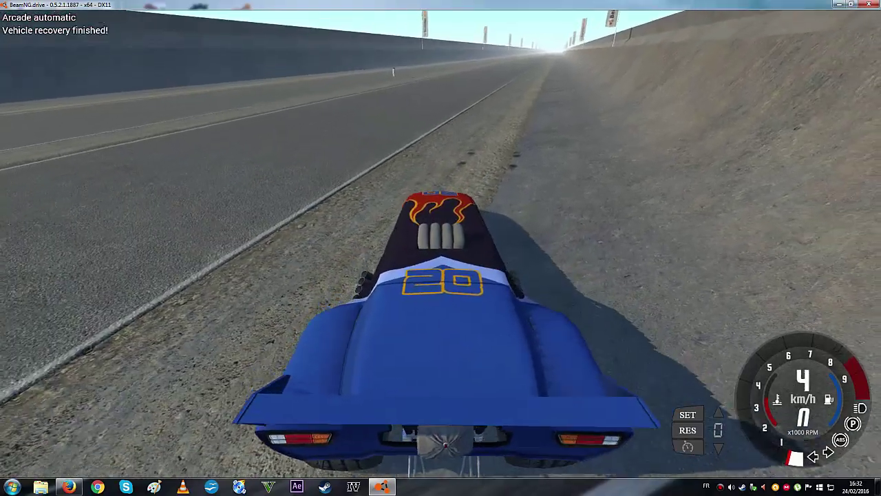
key("Up")
key("Left")
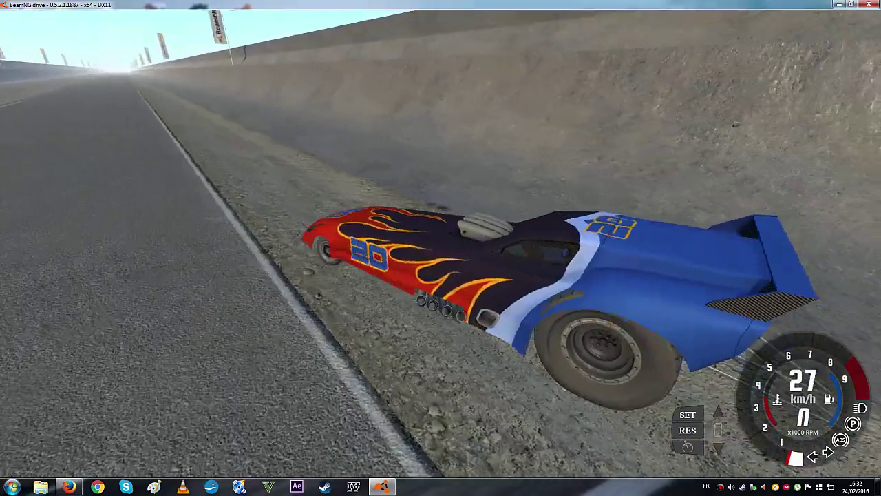